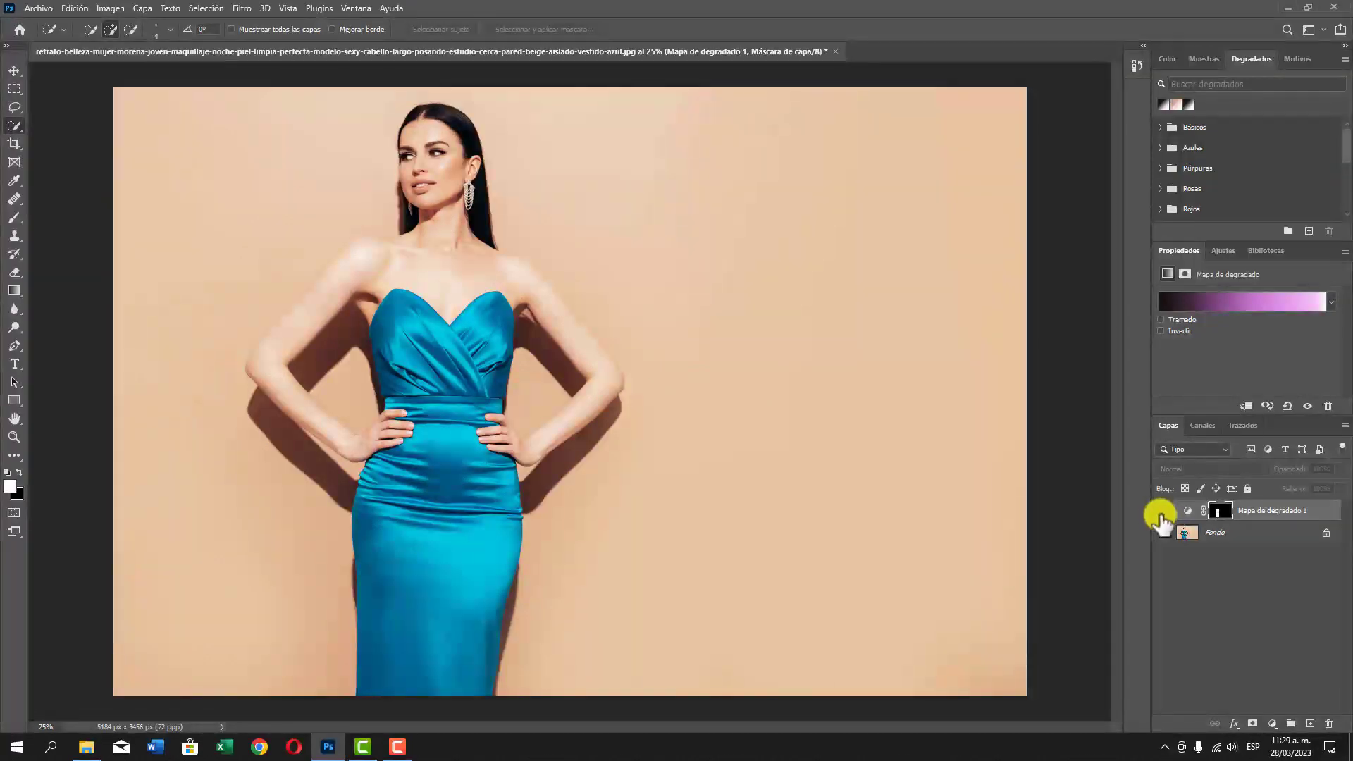
Step: Toggle the Gradient Map layer to preview the purple dress, then revert to the lone Fondo layer
left_click(1162, 511)
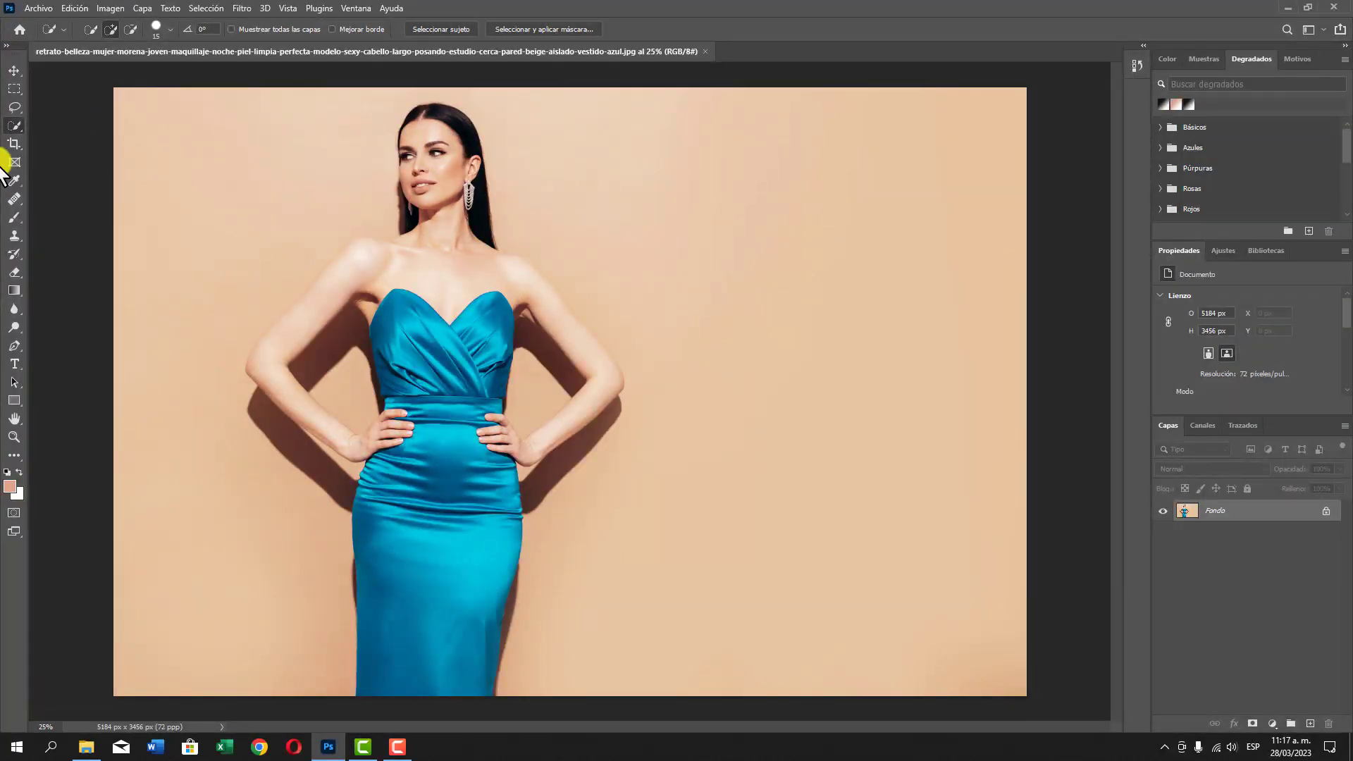
Step: Try Object Selection and Magic Wand, then settle on the Quick Selection Tool
right_click(15, 124)
left_click(57, 133)
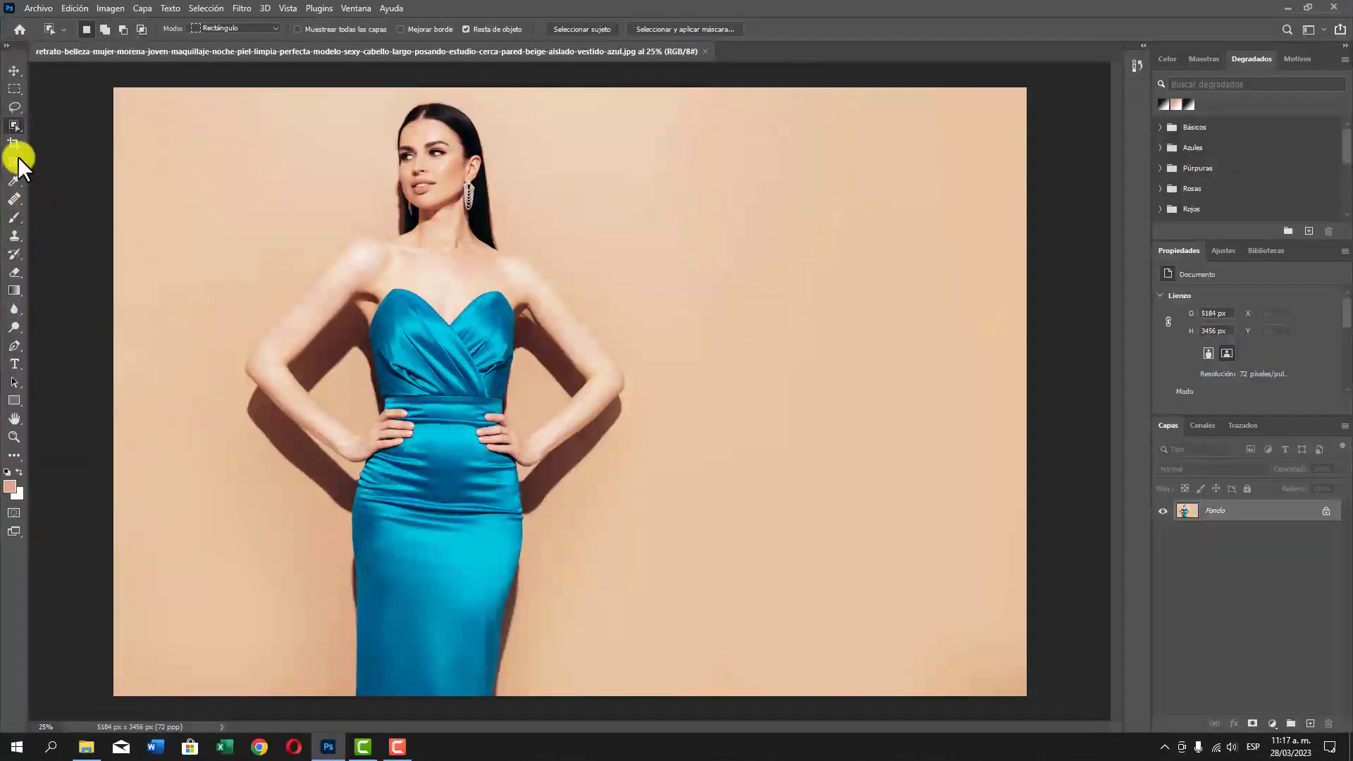
right_click(15, 127)
left_click(53, 154)
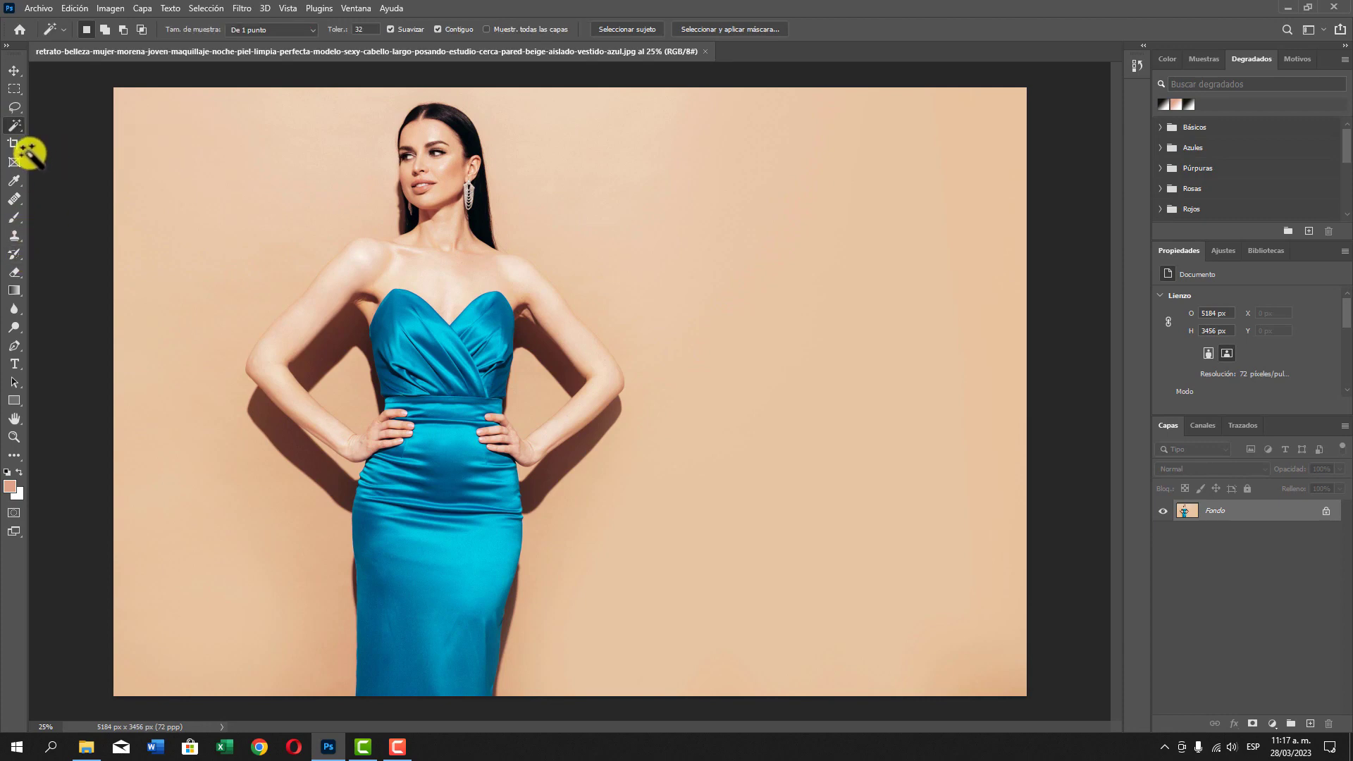
right_click(14, 124)
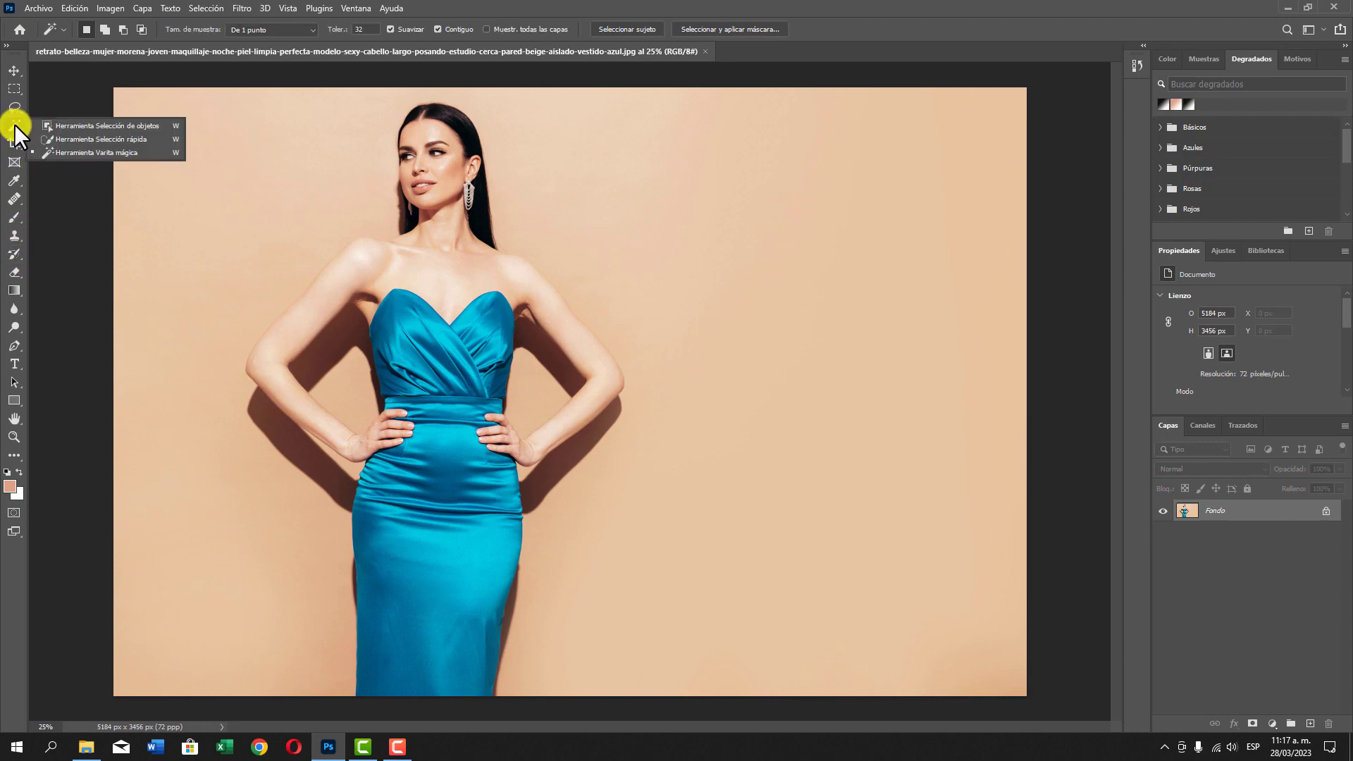
left_click(76, 140)
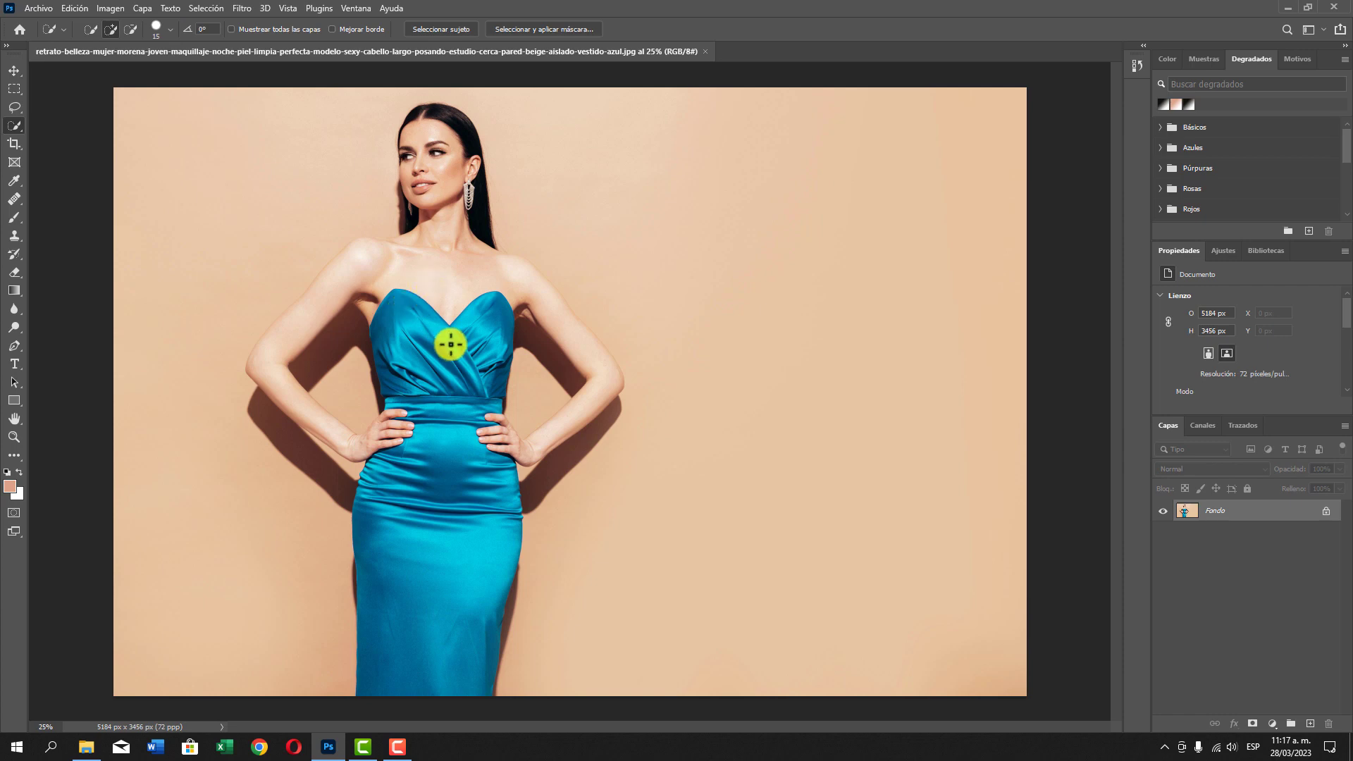
Step: Set the Quick Selection brush to 63 px and select the dress bodice
key("ctrl+plus")
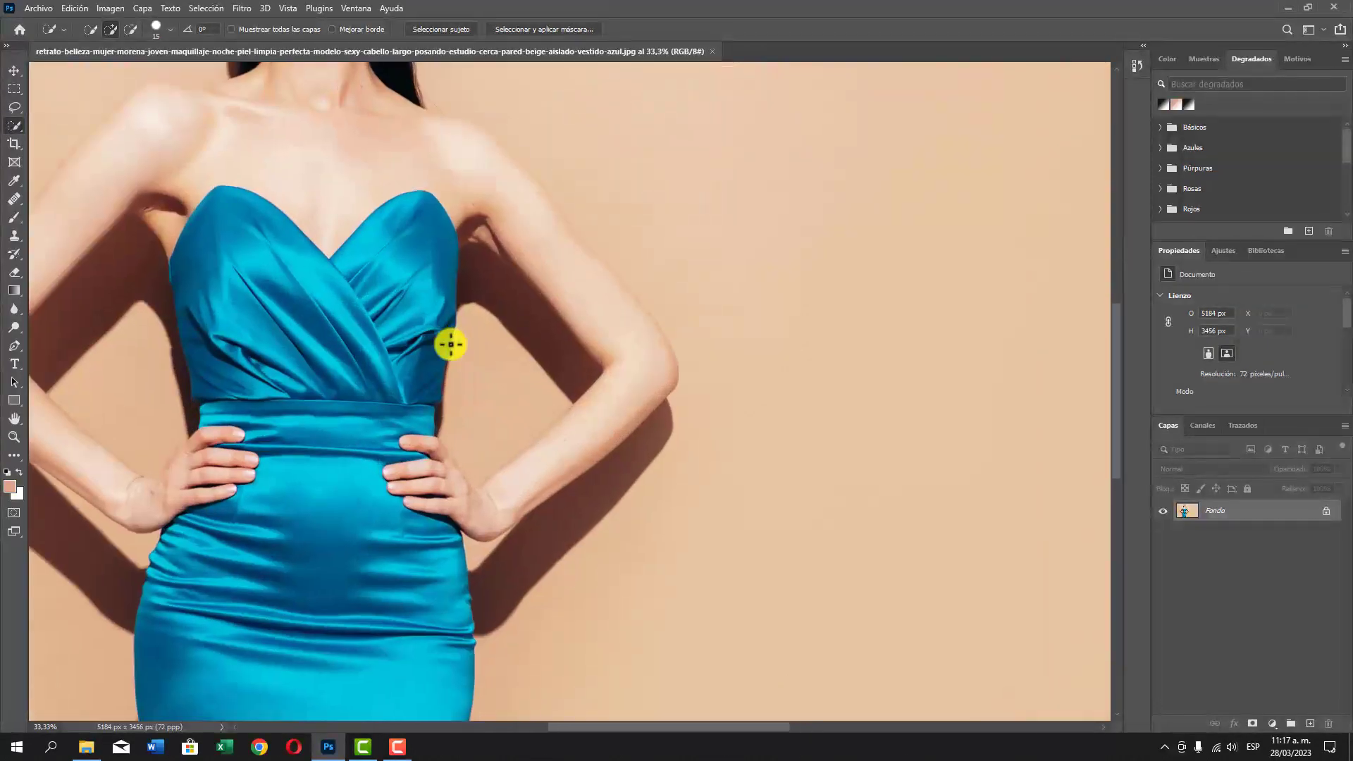
left_click_drag(239, 311, 375, 346)
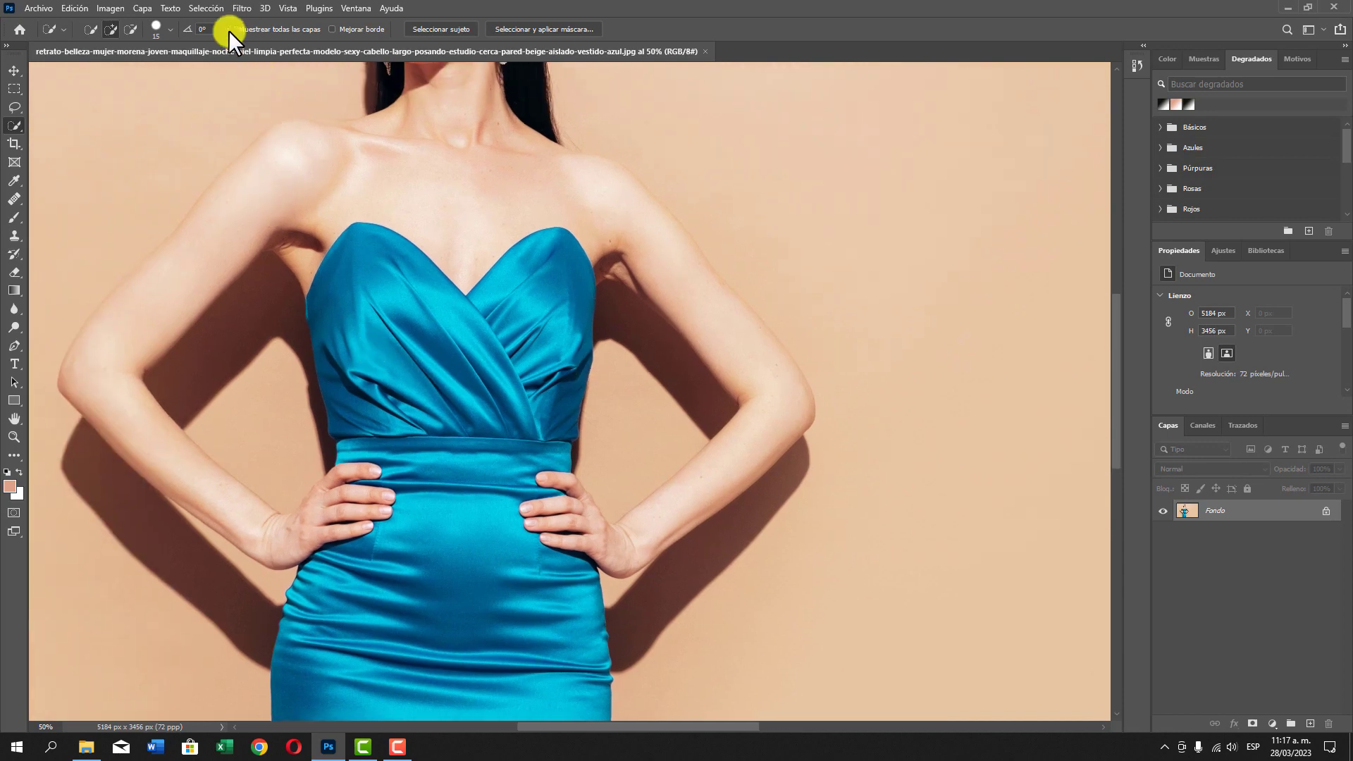
left_click(169, 29)
left_click_drag(103, 70, 135, 70)
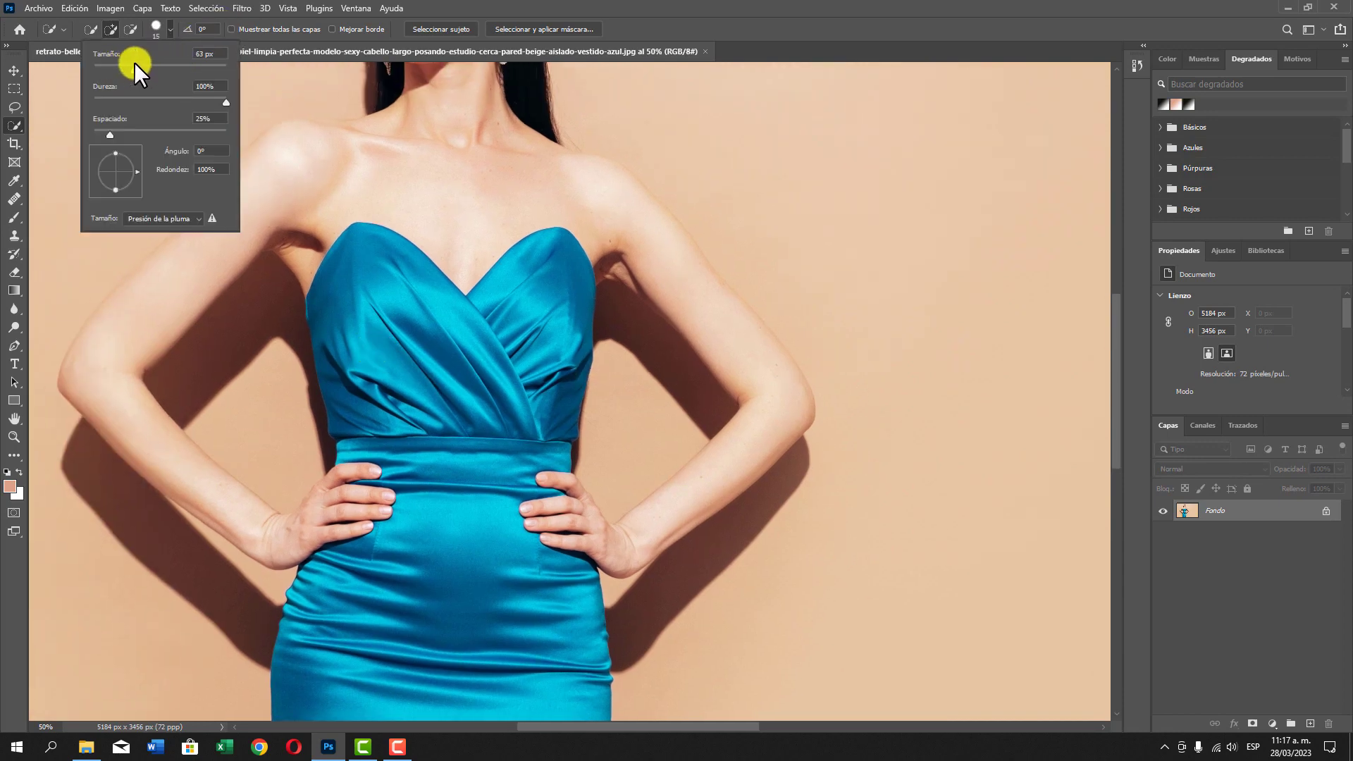
left_click(456, 418)
key("ctrl+plus")
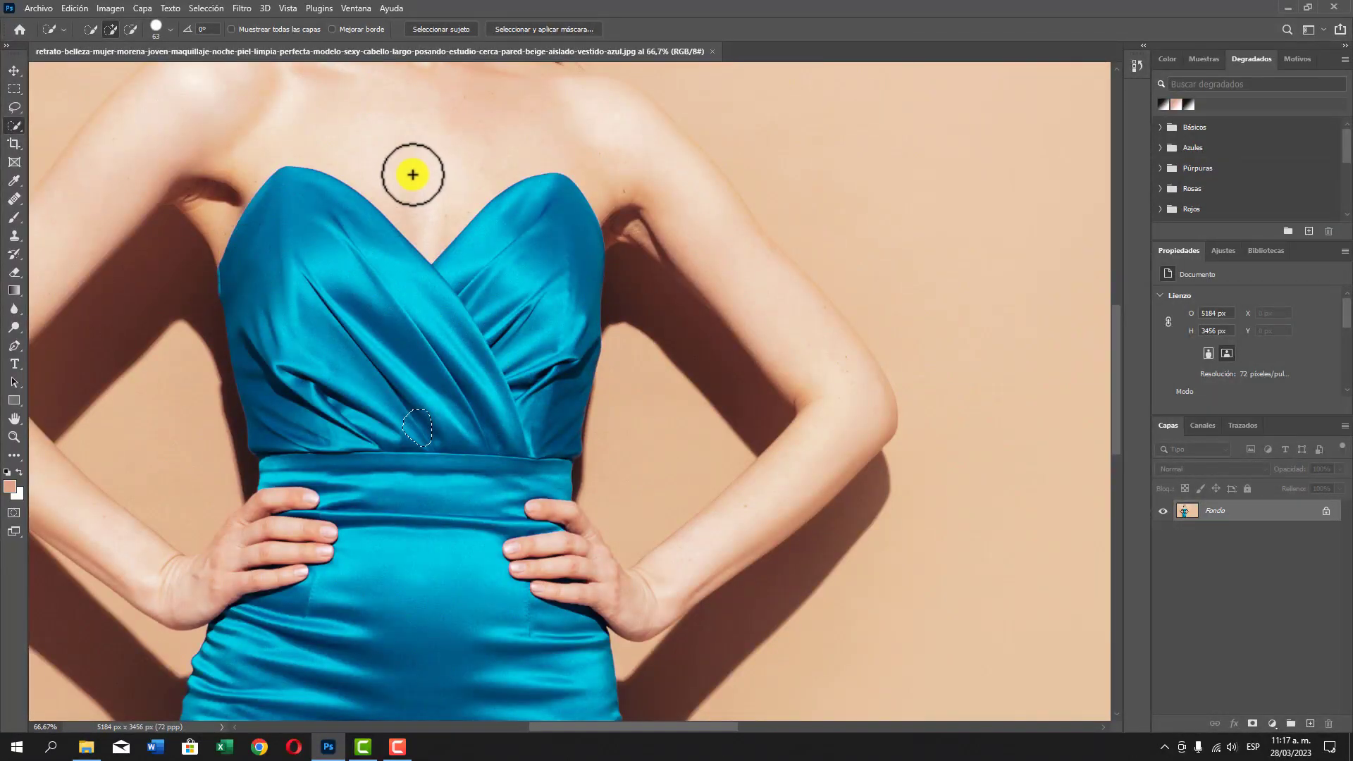
left_click_drag(290, 260, 372, 338)
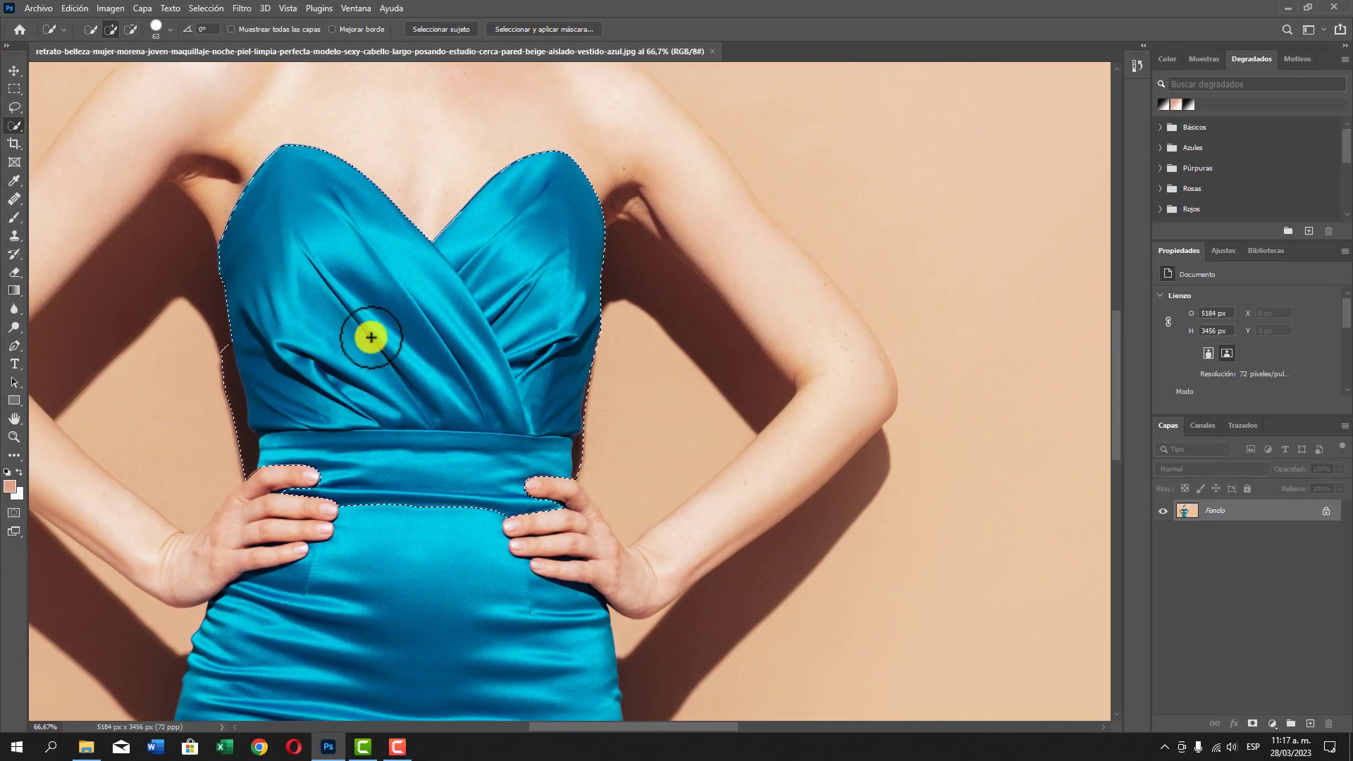
Step: Extend the selection down the skirt and subtract stray background off its right edge
scroll(372, 337, "down", 2)
scroll(408, 453, "down", 2)
left_click_drag(414, 468, 411, 444)
scroll(413, 442, "down", 2)
scroll(384, 469, "down", 1)
scroll(396, 453, "down", 2)
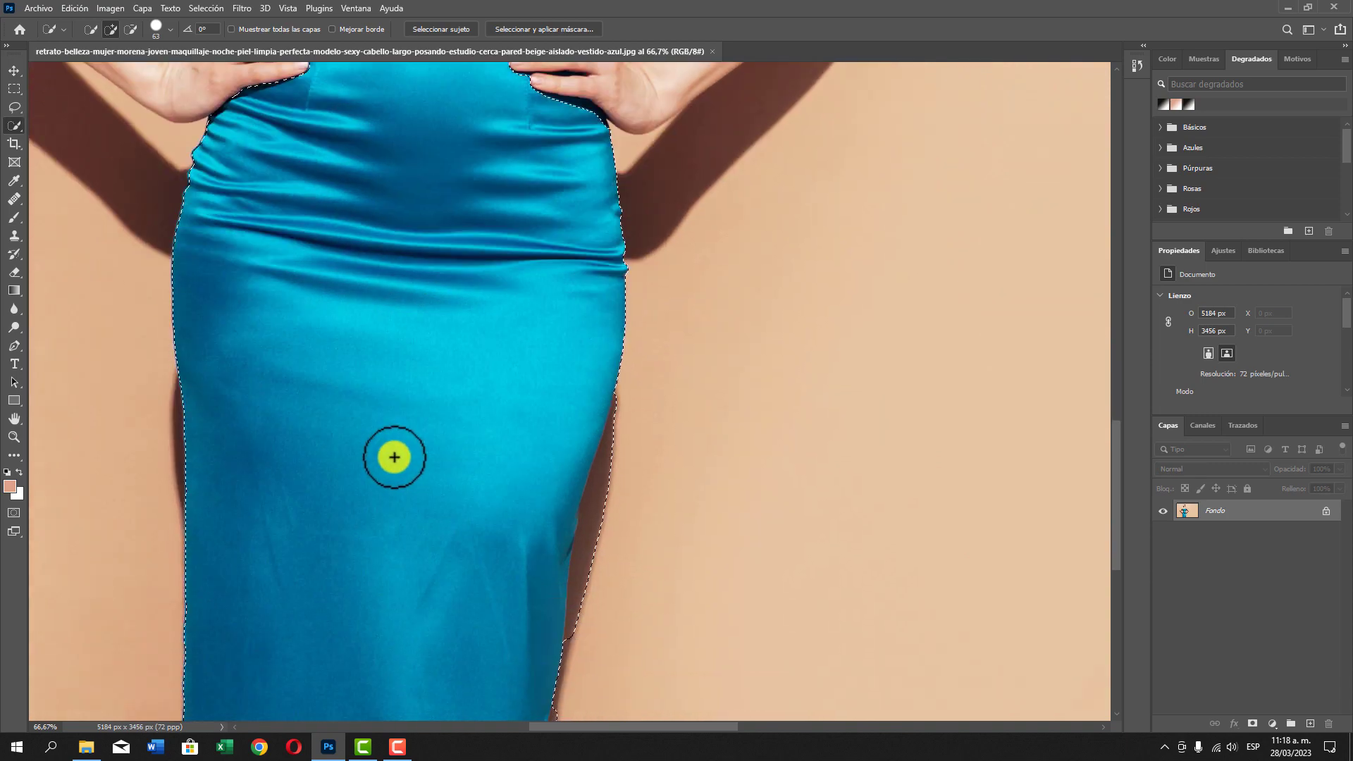
scroll(405, 448, "down", 2)
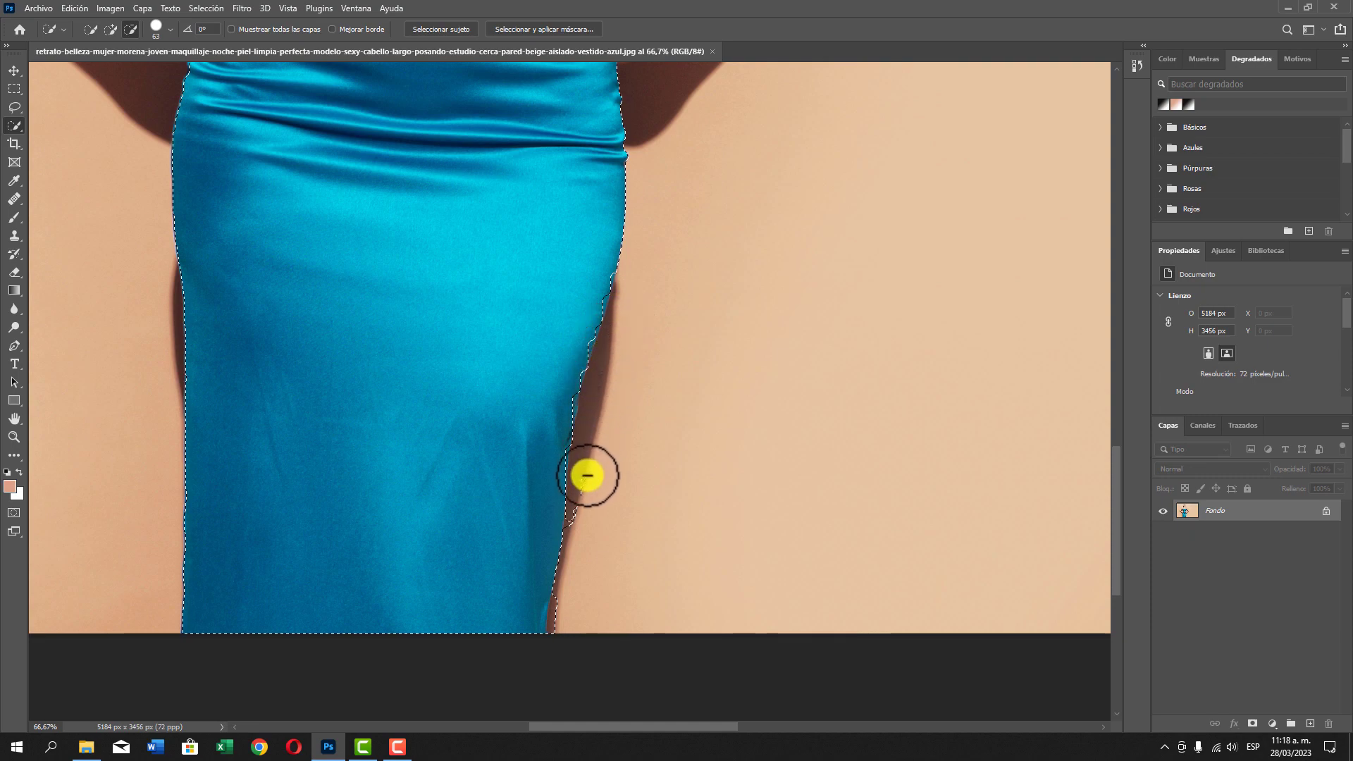
left_click_drag(587, 475, 574, 605)
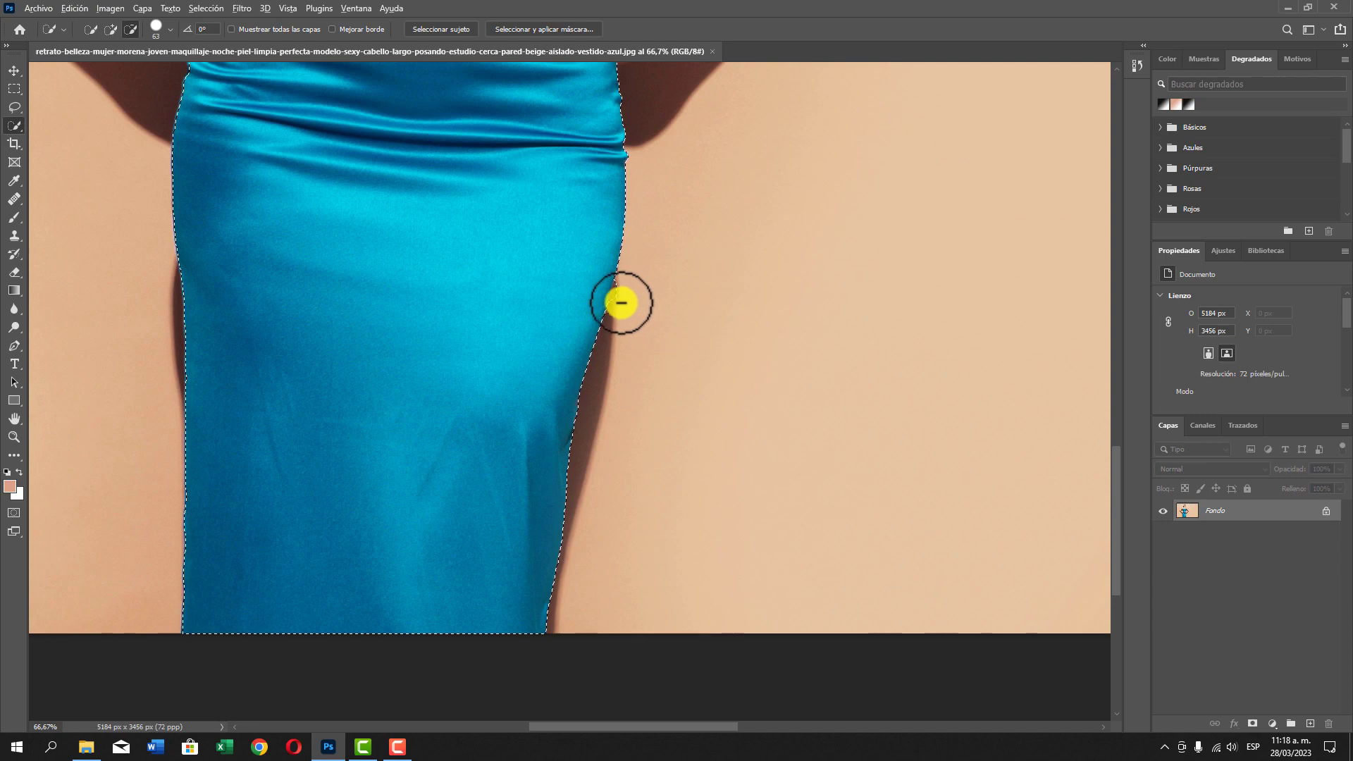
scroll(564, 394, "up", 2)
scroll(562, 399, "up", 1)
scroll(564, 402, "up", 1)
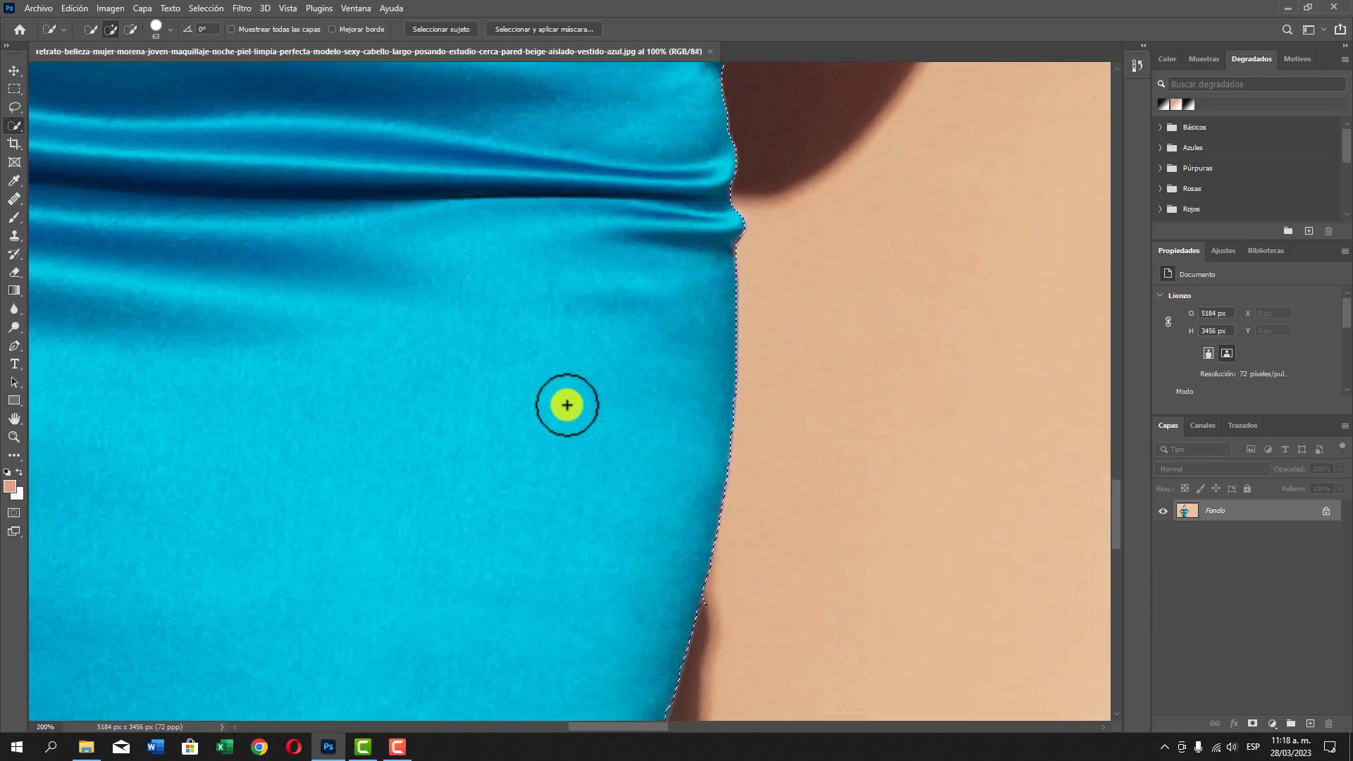
scroll(567, 405, "up", 2)
scroll(568, 405, "up", 2)
scroll(567, 405, "up", 2)
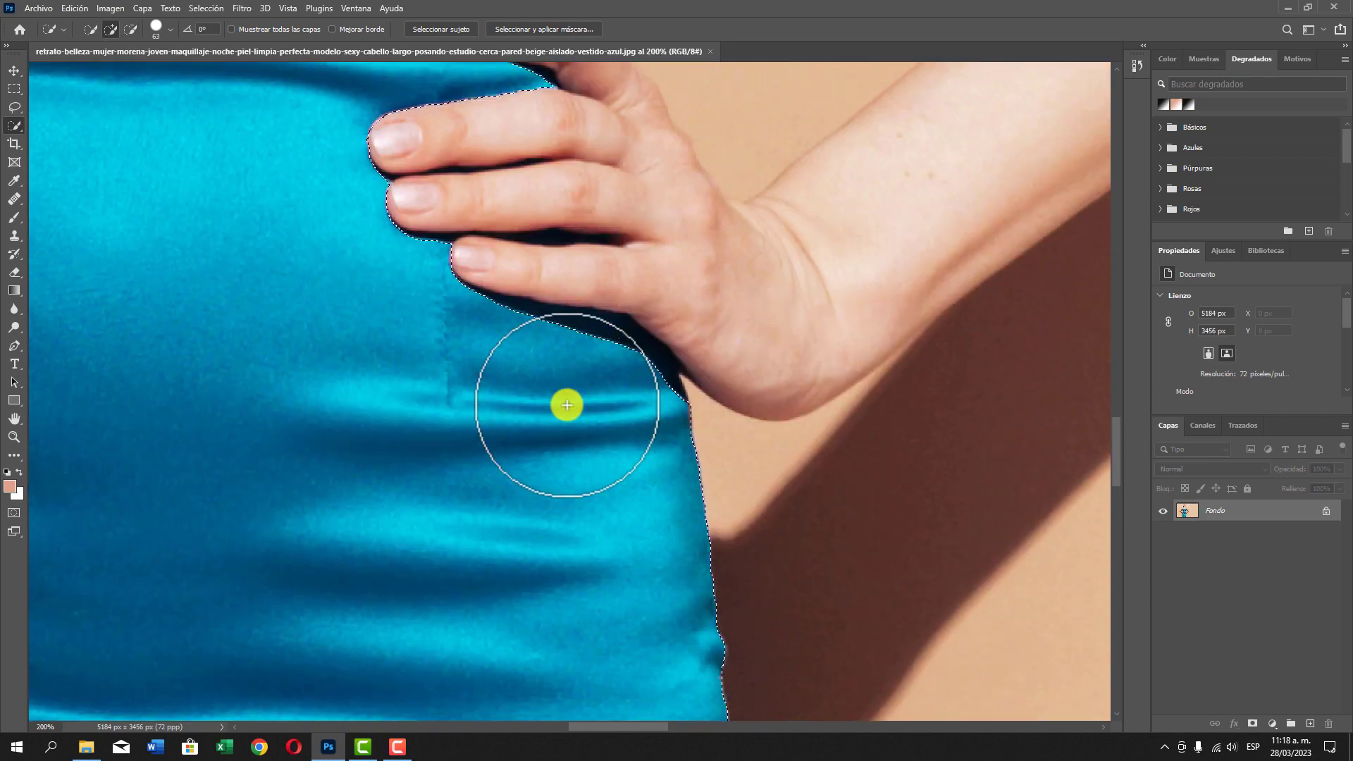
scroll(568, 406, "up", 2)
Step: With a 13 px brush, fit the selection along the fingers and the fabric below the wrist
key("bracketleft")
key("bracketleft")
key("bracketleft")
left_click(514, 402)
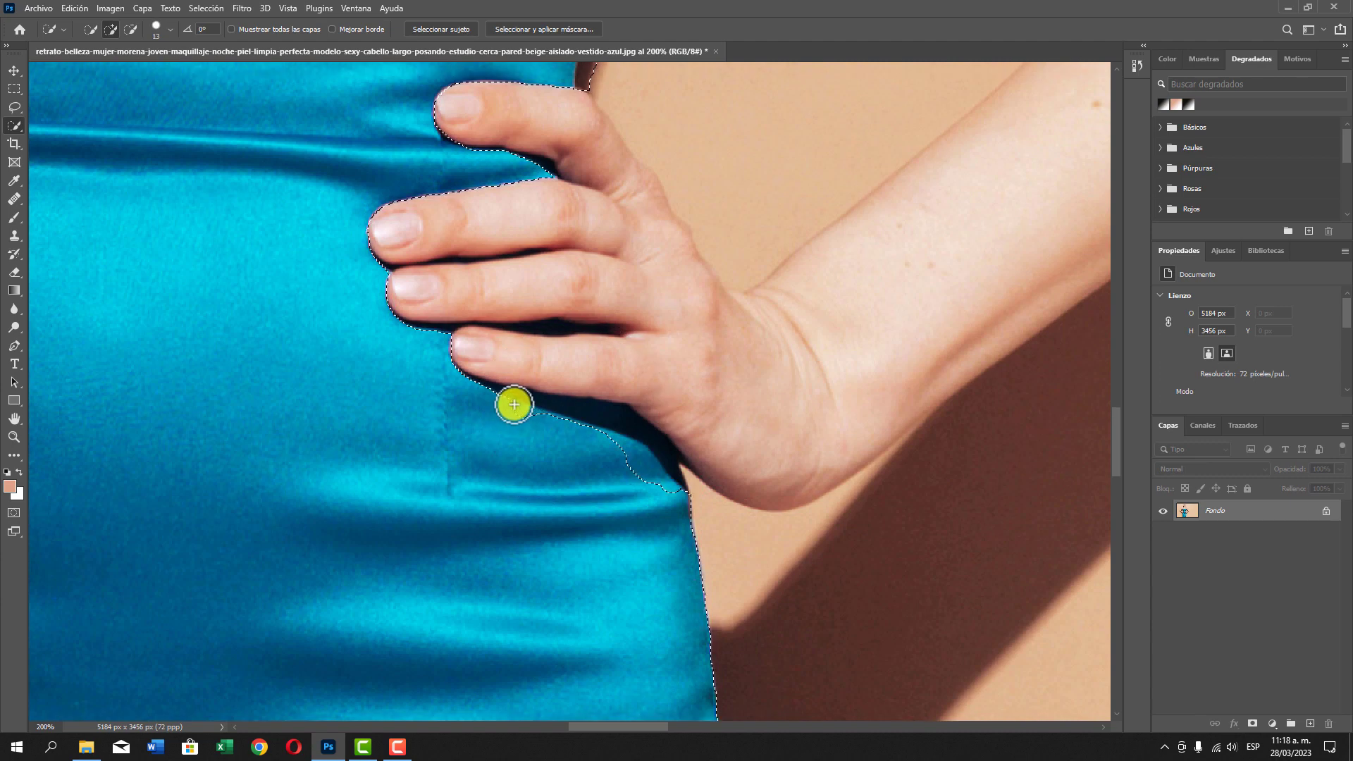
mouse_move(513, 403)
left_mouse_down()
mouse_move(601, 421)
mouse_move(653, 447)
mouse_move(678, 487)
mouse_move(641, 522)
mouse_move(632, 486)
mouse_move(520, 462)
mouse_move(498, 487)
mouse_move(498, 472)
left_mouse_up()
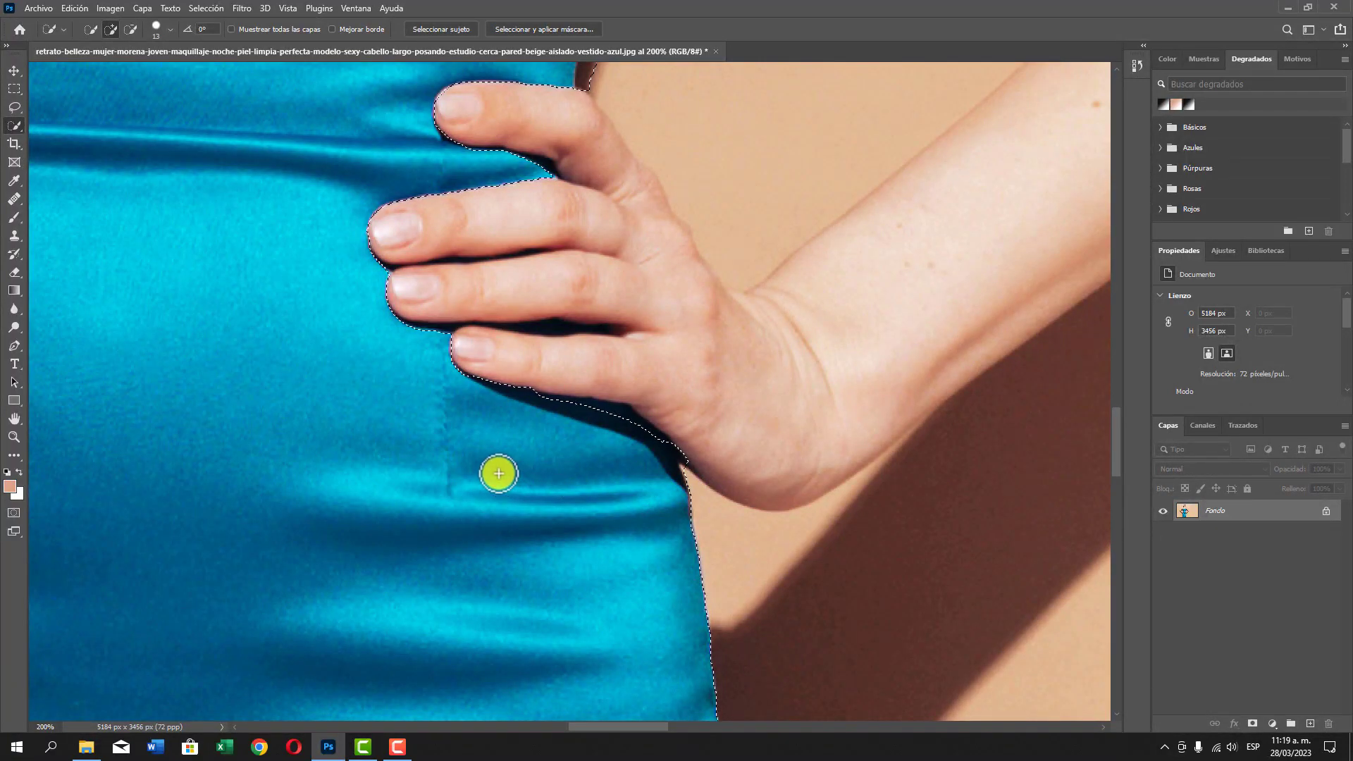
scroll(634, 63, "up", 1)
scroll(575, 173, "up", 1)
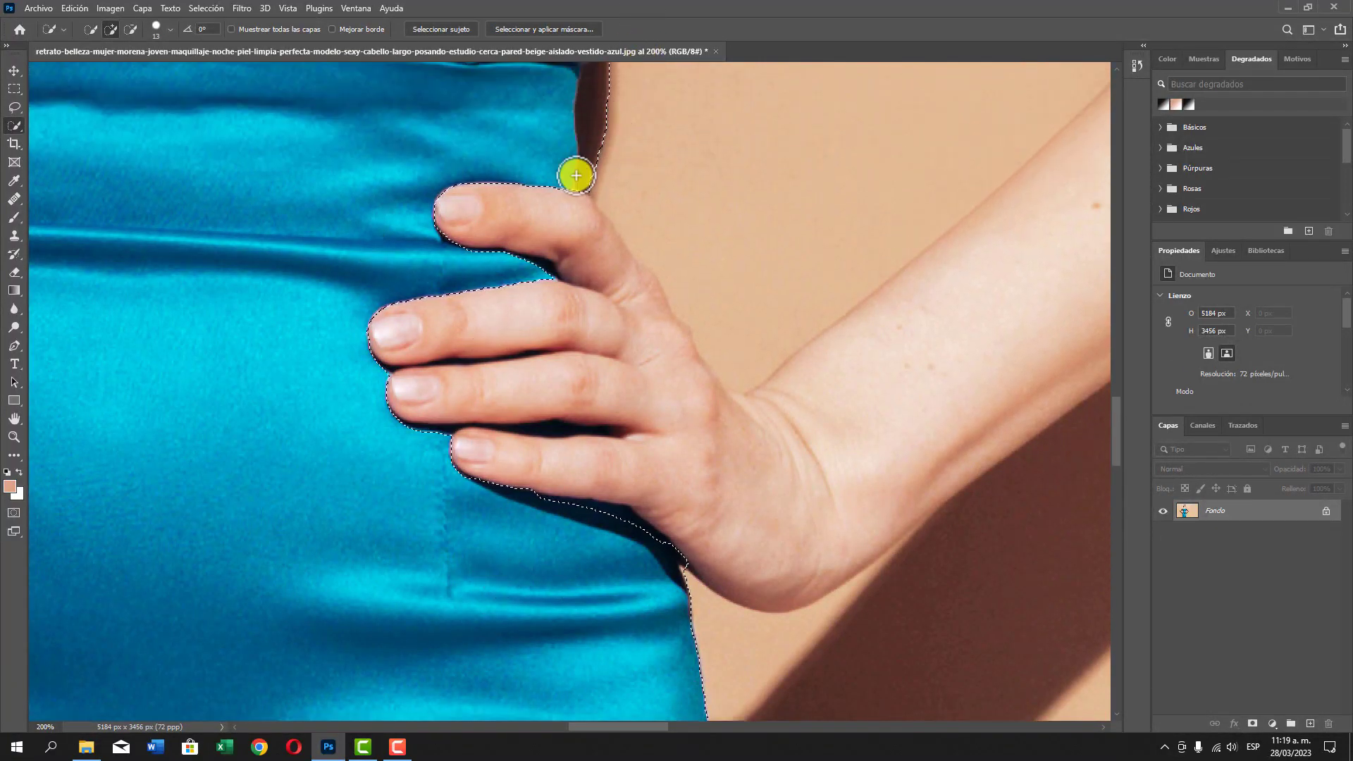
scroll(554, 364, "down", 2)
left_click_drag(659, 535, 688, 523)
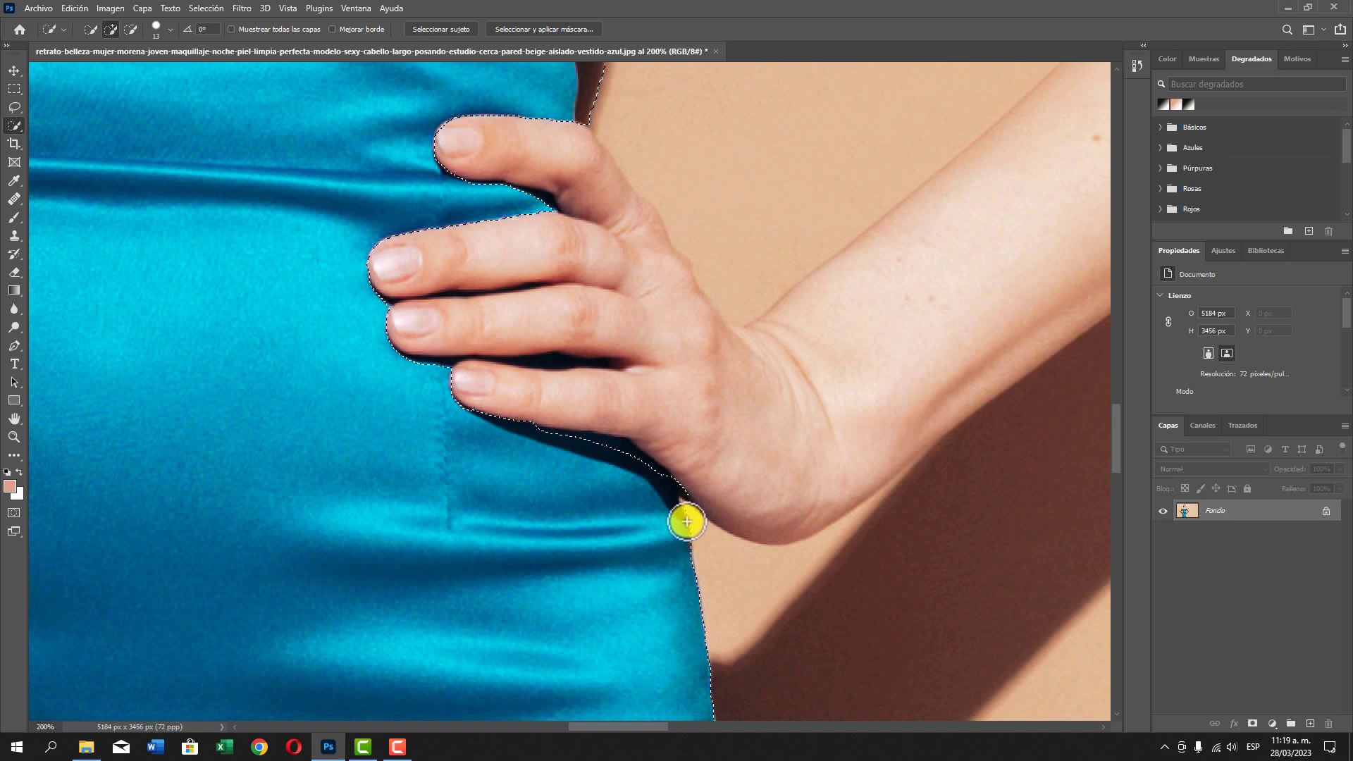
scroll(688, 521, "down", 1)
scroll(689, 519, "down", 3)
scroll(679, 522, "down", 2)
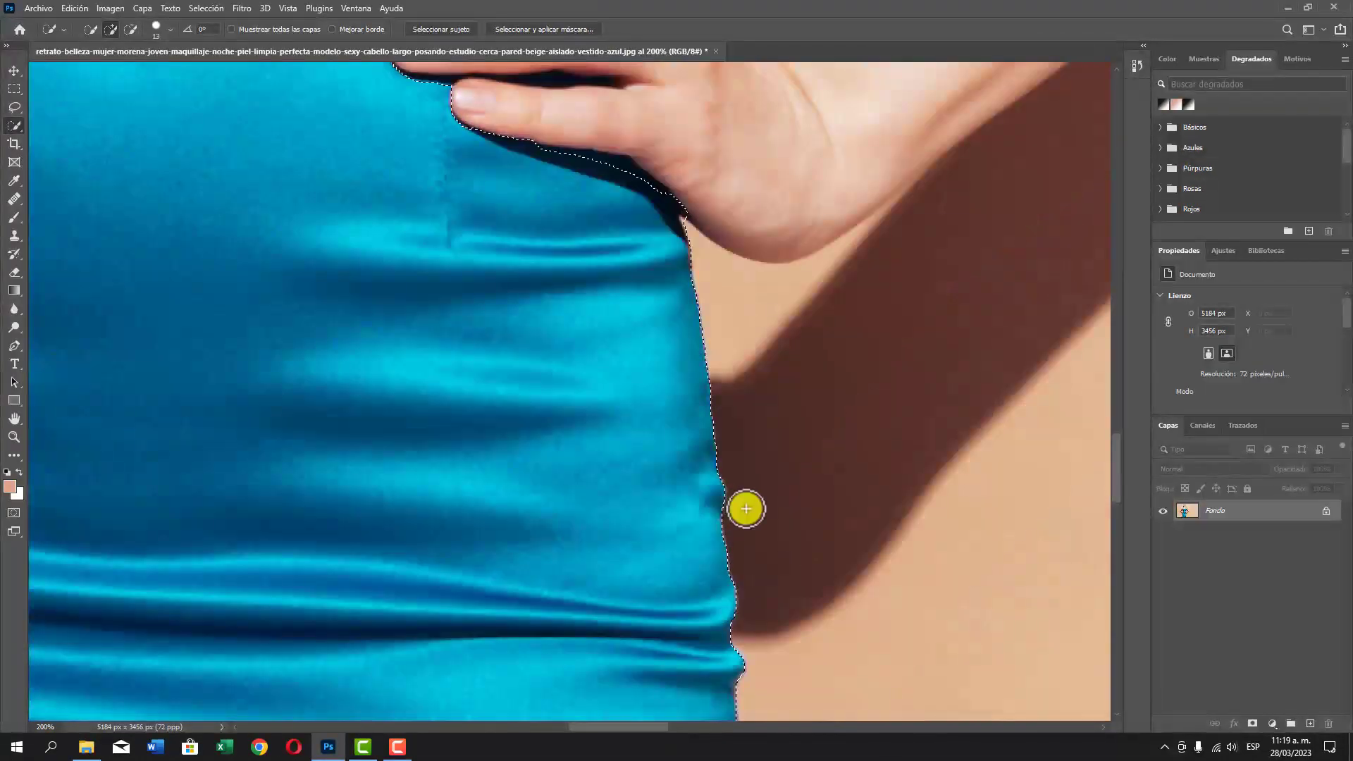
Step: Alt-subtract the dark shadow beside the waist from the dress selection
key("alt")
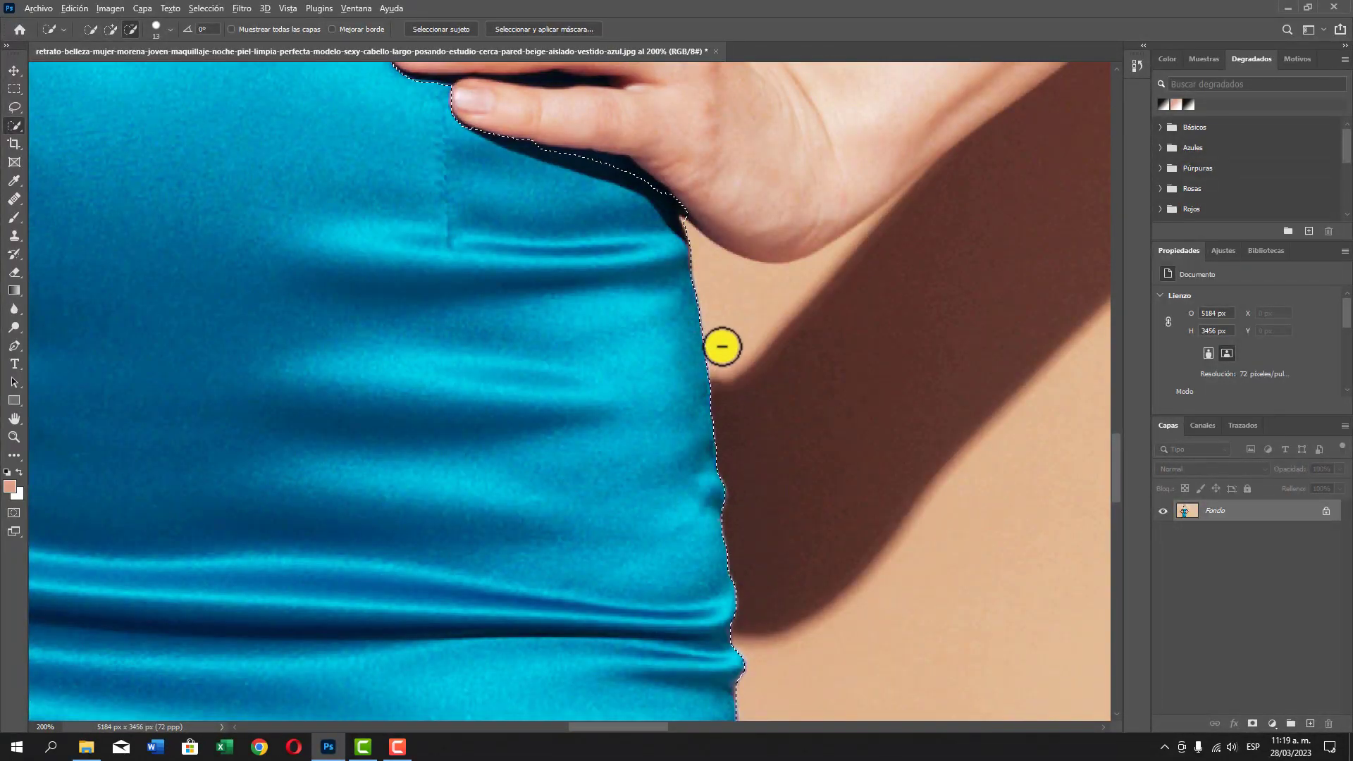
left_click_drag(710, 354, 649, 221)
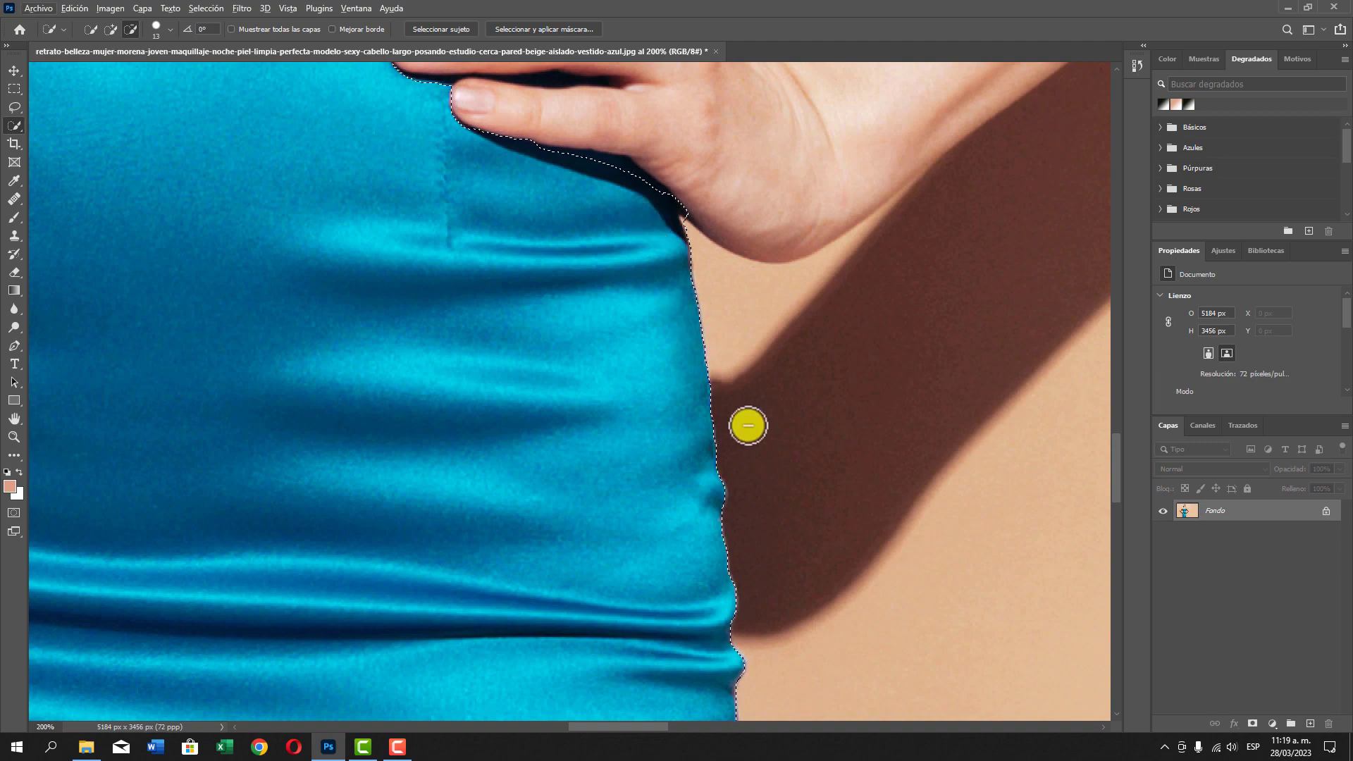
scroll(643, 360, "up", 2)
scroll(644, 360, "up", 2)
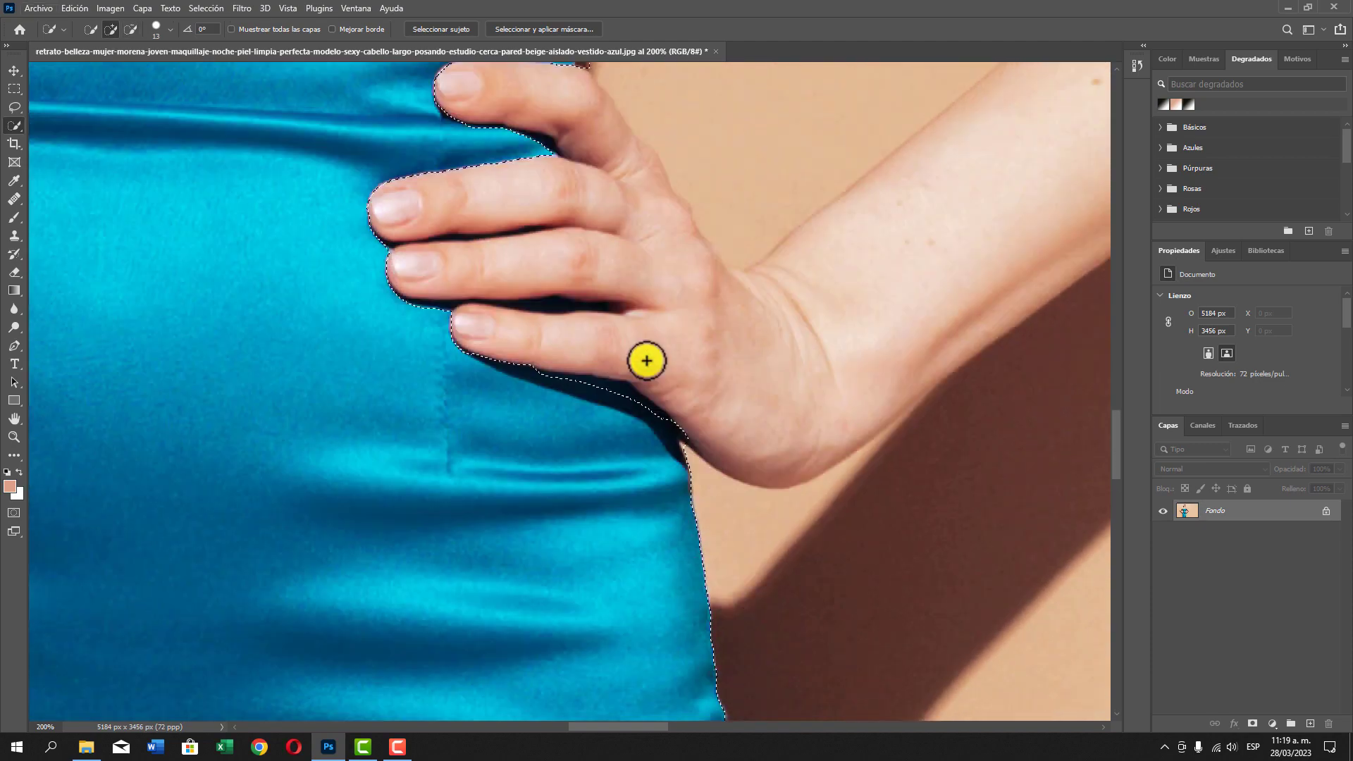
scroll(646, 361, "up", 3)
scroll(647, 361, "up", 1)
scroll(644, 360, "up", 2)
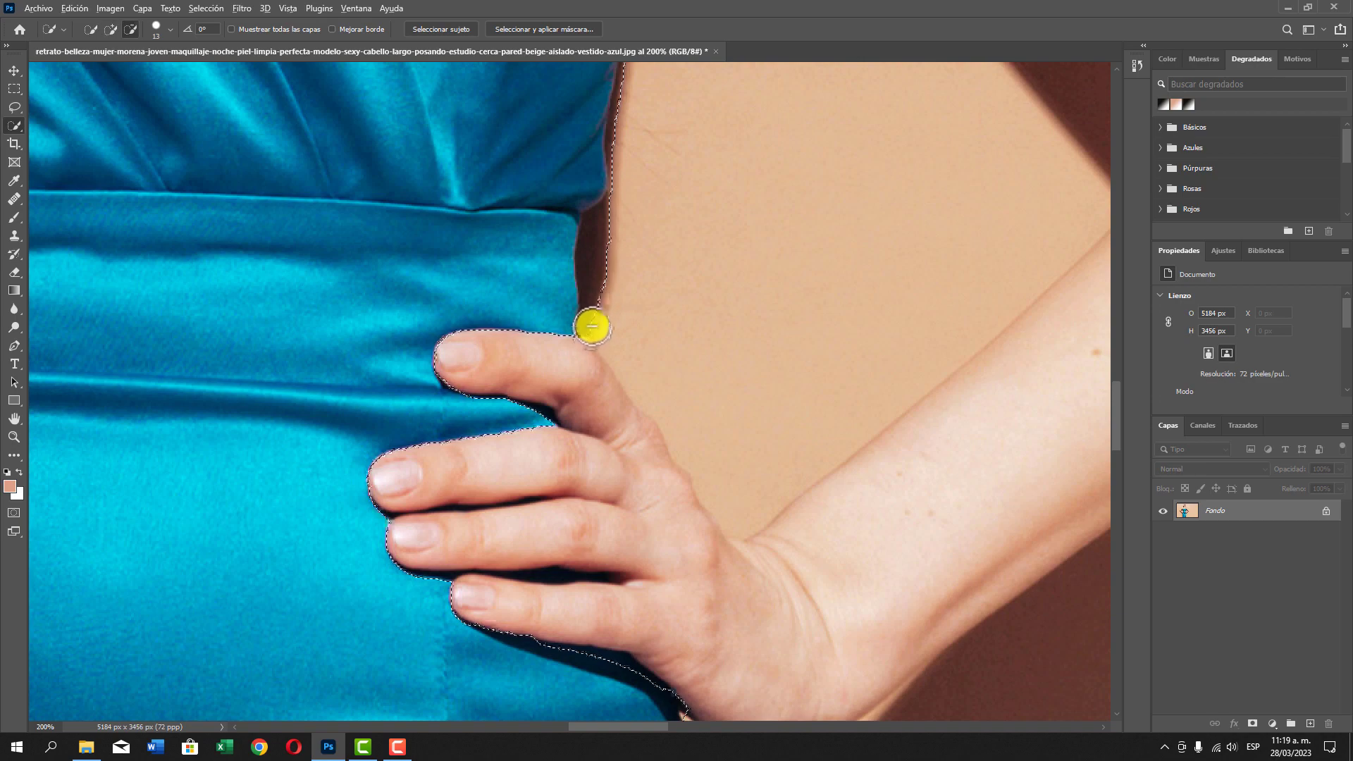
key("alt")
left_click_drag(595, 303, 604, 215)
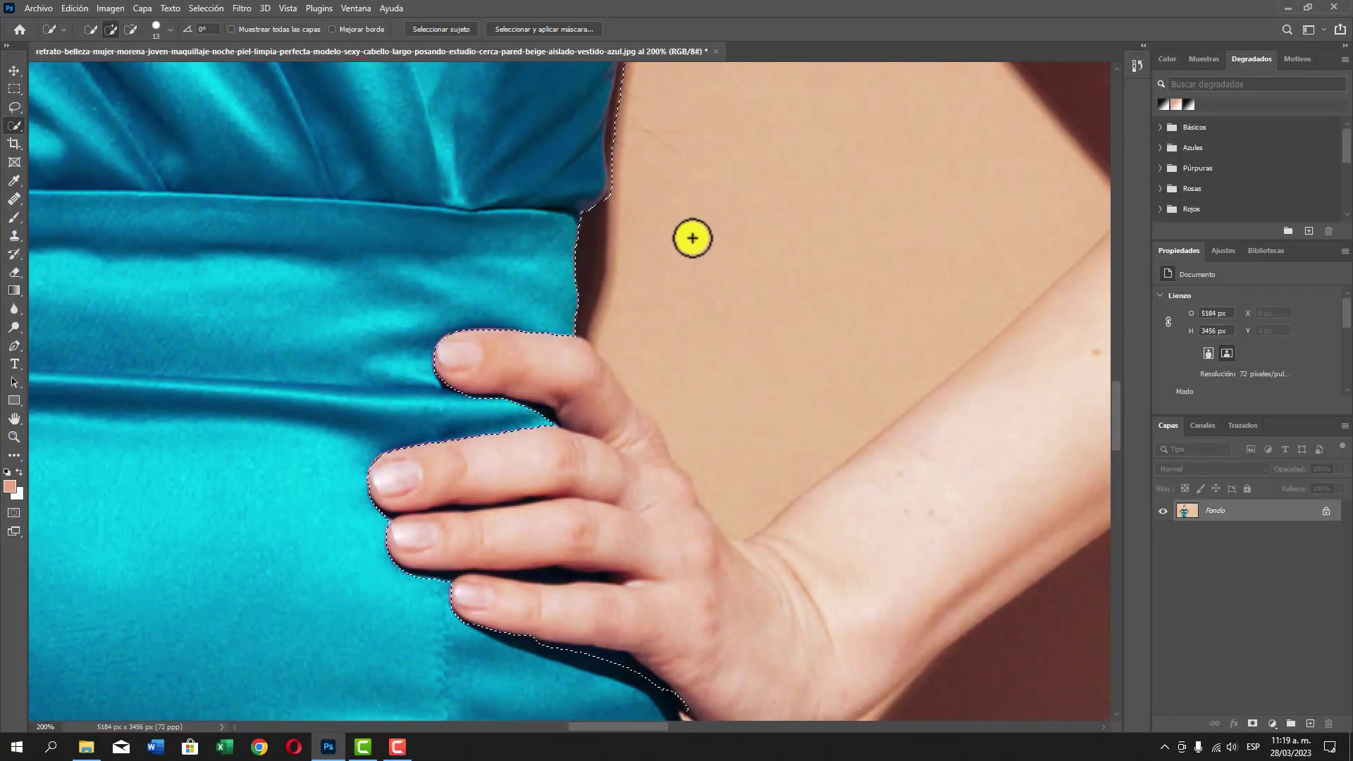
scroll(670, 249, "up", 5)
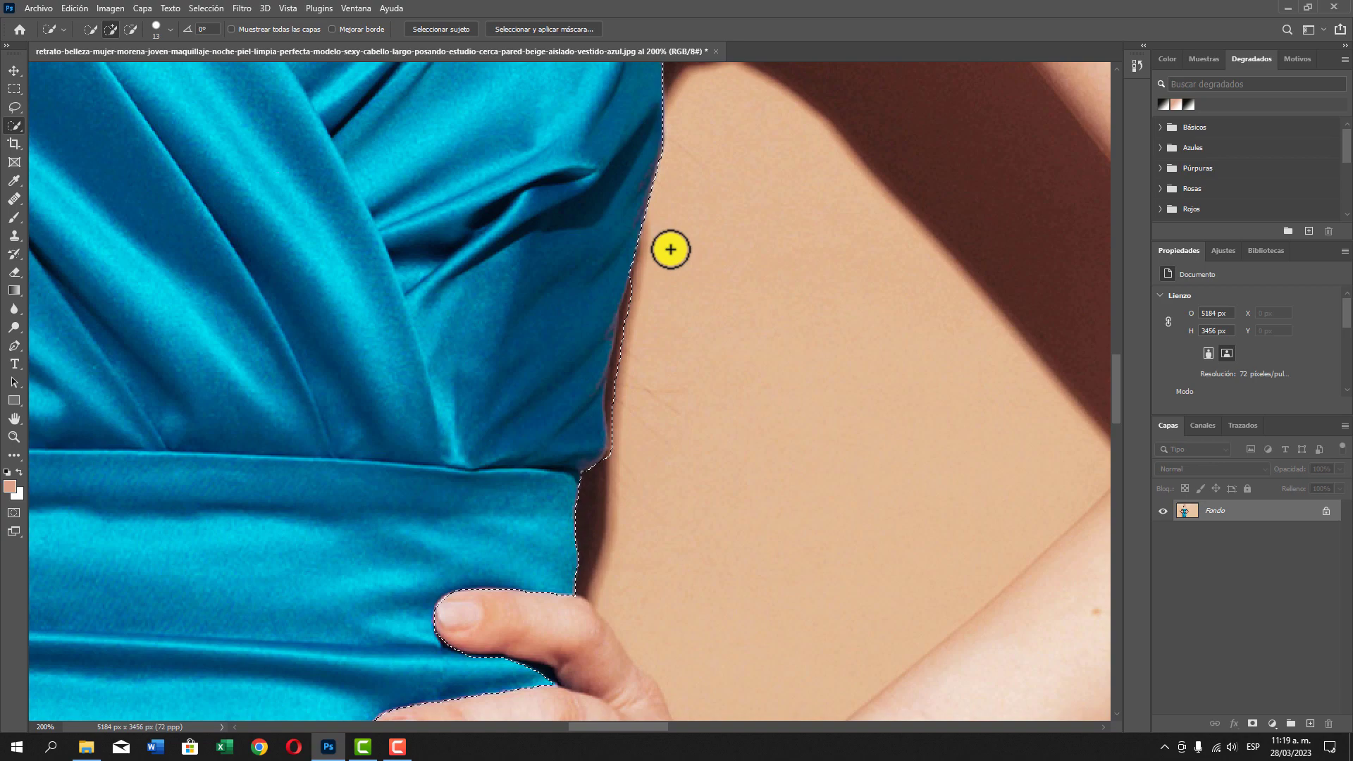
scroll(670, 249, "up", 1)
scroll(671, 249, "up", 1)
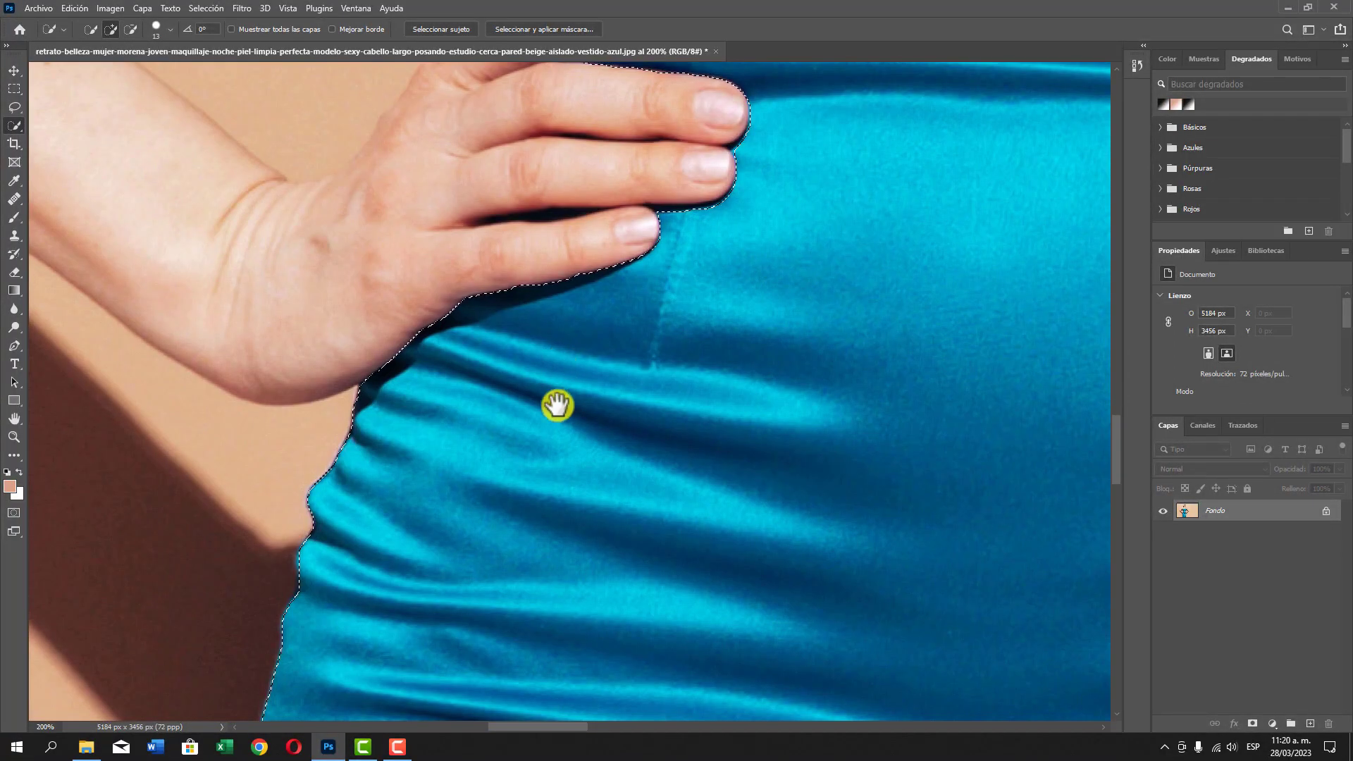
Step: At 400% zoom, remove stray edge areas with a 4 px brush, then return to 50%
mouse_move(493, 489)
left_mouse_down()
mouse_move(493, 333)
mouse_move(478, 288)
mouse_move(348, 530)
mouse_move(629, 327)
mouse_move(516, 220)
mouse_move(610, 265)
mouse_move(514, 439)
left_mouse_up()
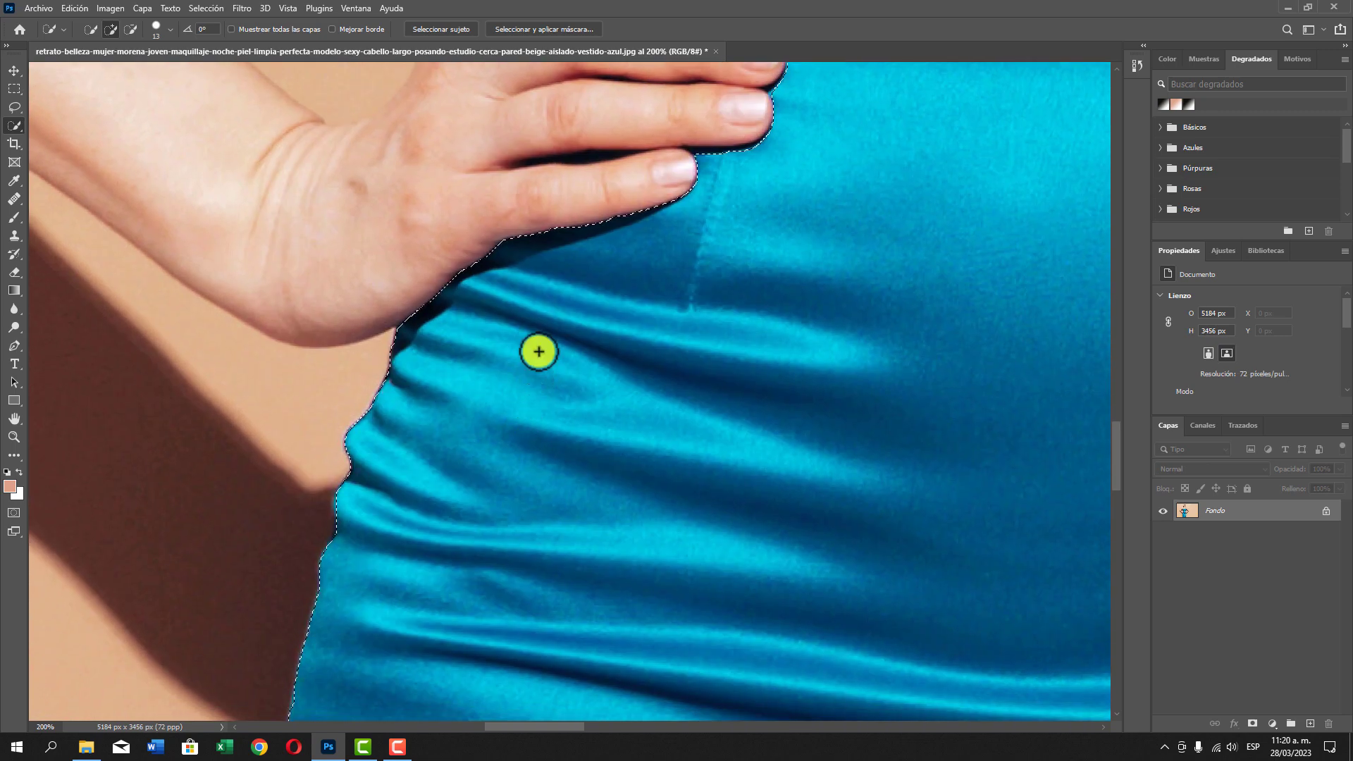
scroll(529, 368, "right", 5)
key("ctrl+plus")
right_click(99, 73)
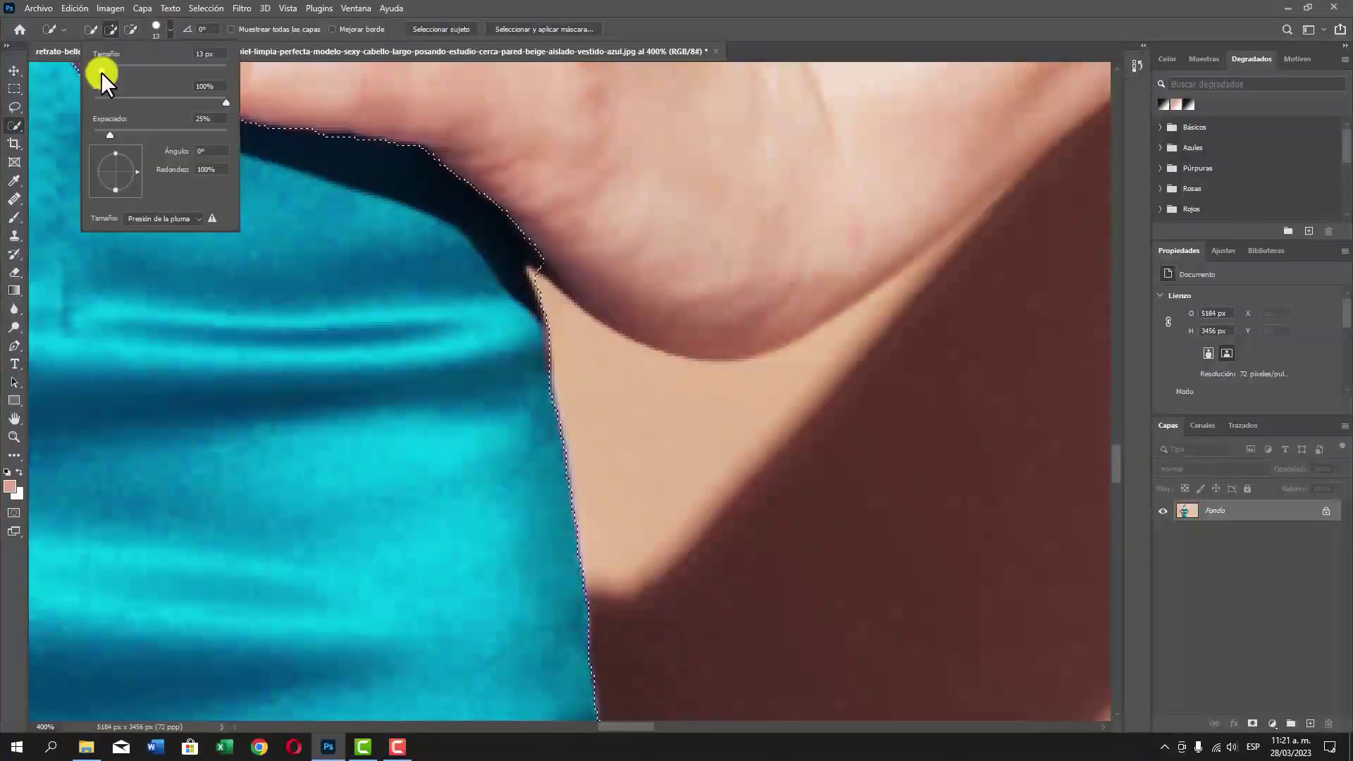
key("Return")
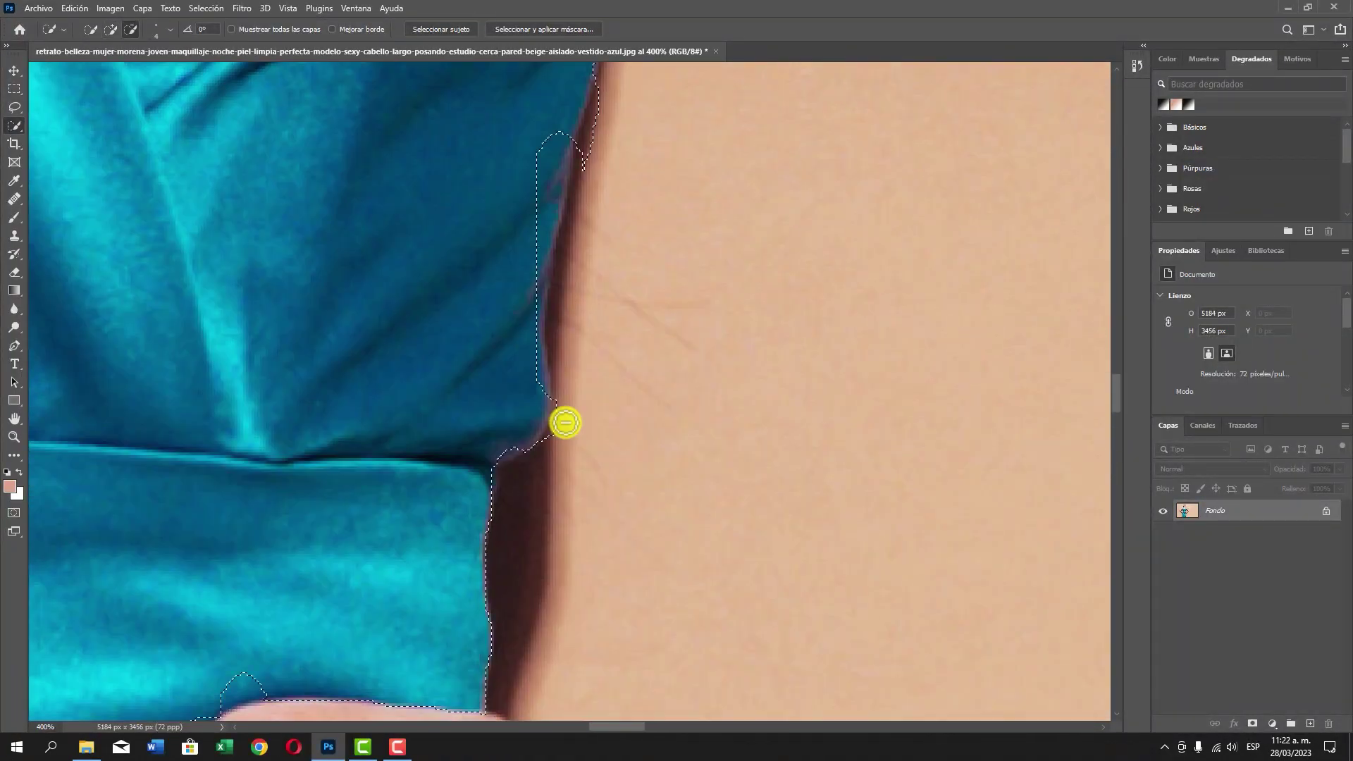
key("ctrl+minus")
key("ctrl+minus")
key("ctrl+minus")
scroll(553, 475, "up", 5)
scroll(552, 474, "up", 5)
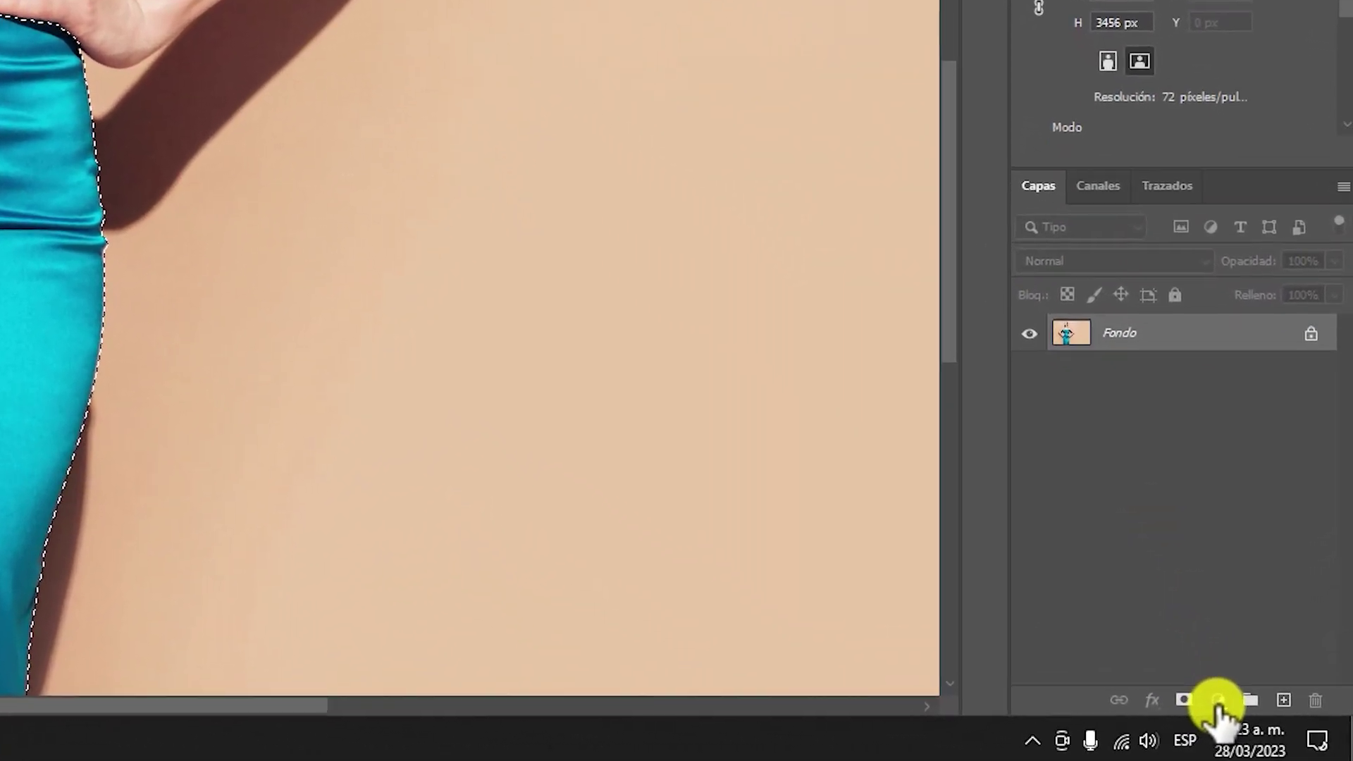
Step: Add a Mapa de degradado (Gradient Map) adjustment layer masked to the dress selection
left_click(1198, 692)
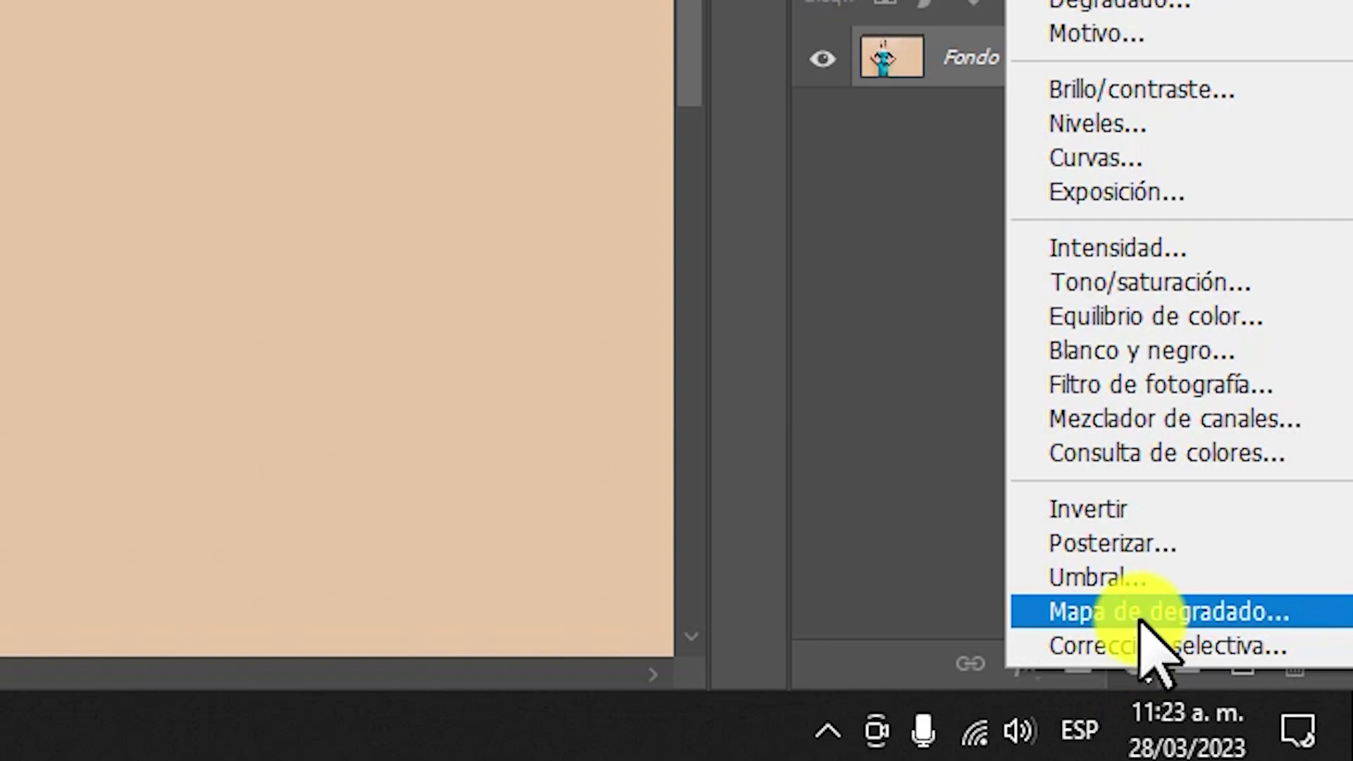
left_click(1140, 621)
scroll(665, 521, "up", 2)
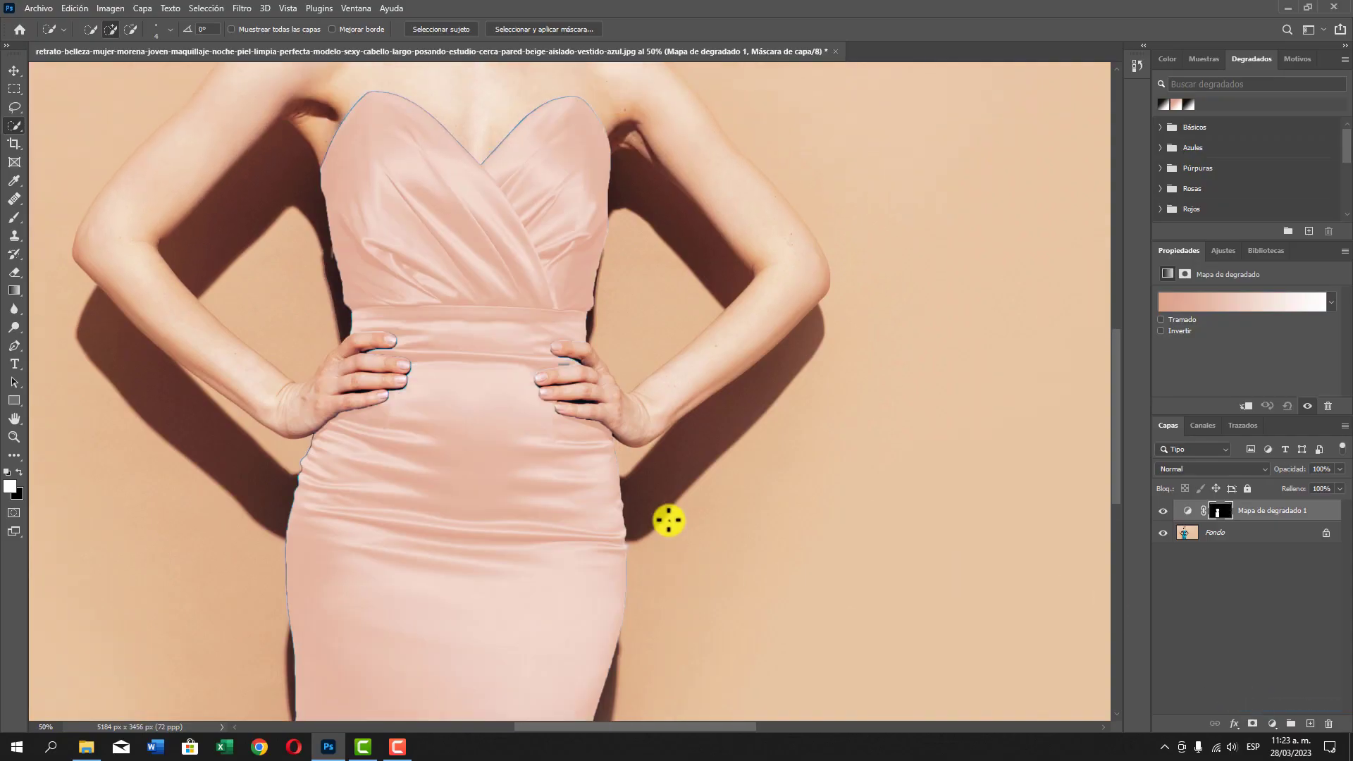
scroll(665, 520, "up", 2)
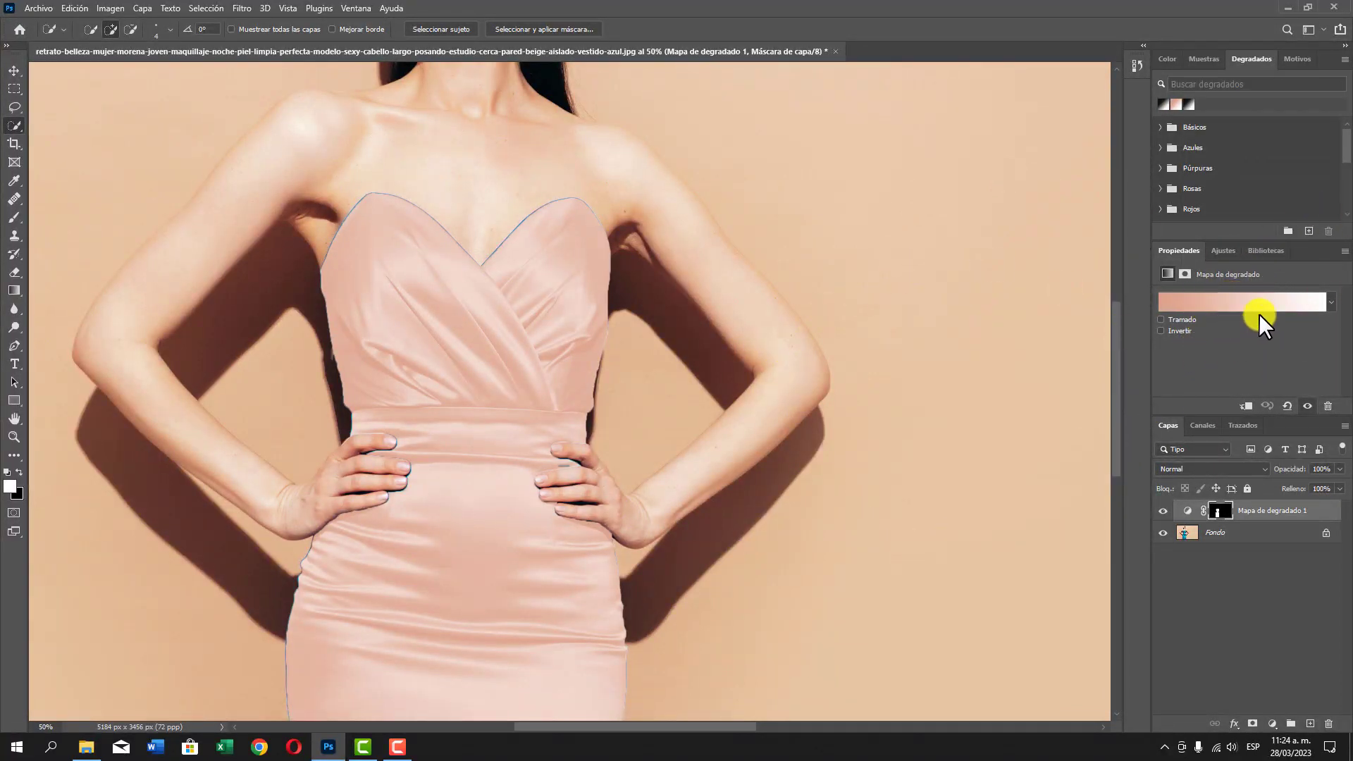
Step: Apply the Básicos 'Negro, blanco' preset to the dress's gradient map
left_click(1244, 303)
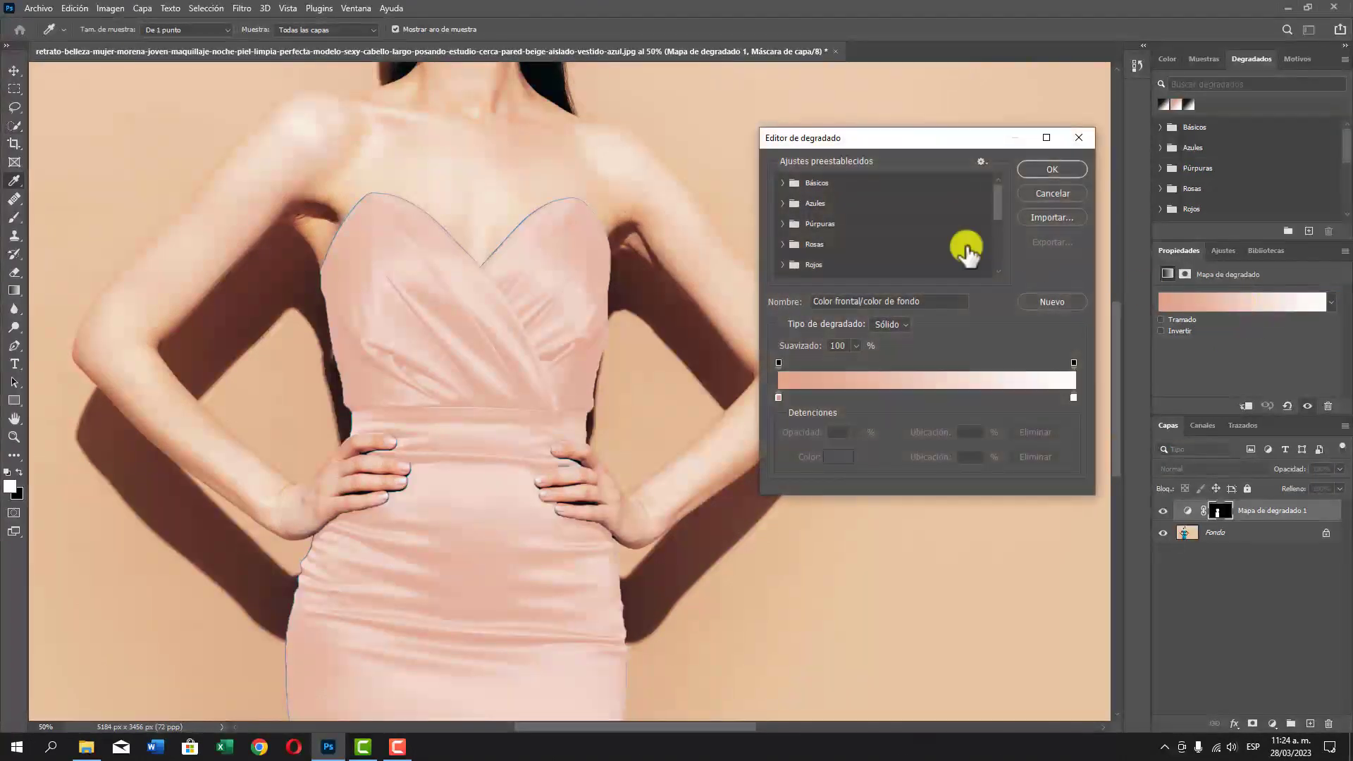
left_click(784, 184)
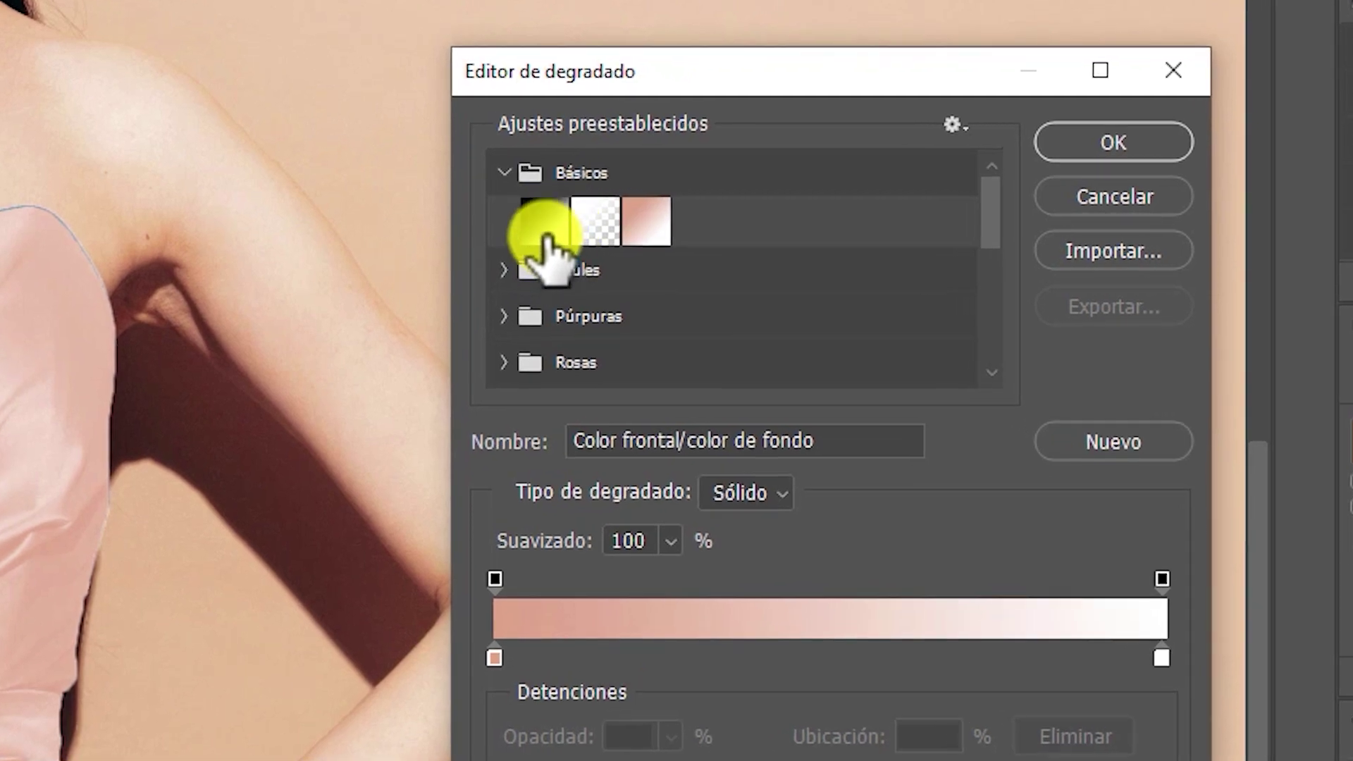
left_click(548, 232)
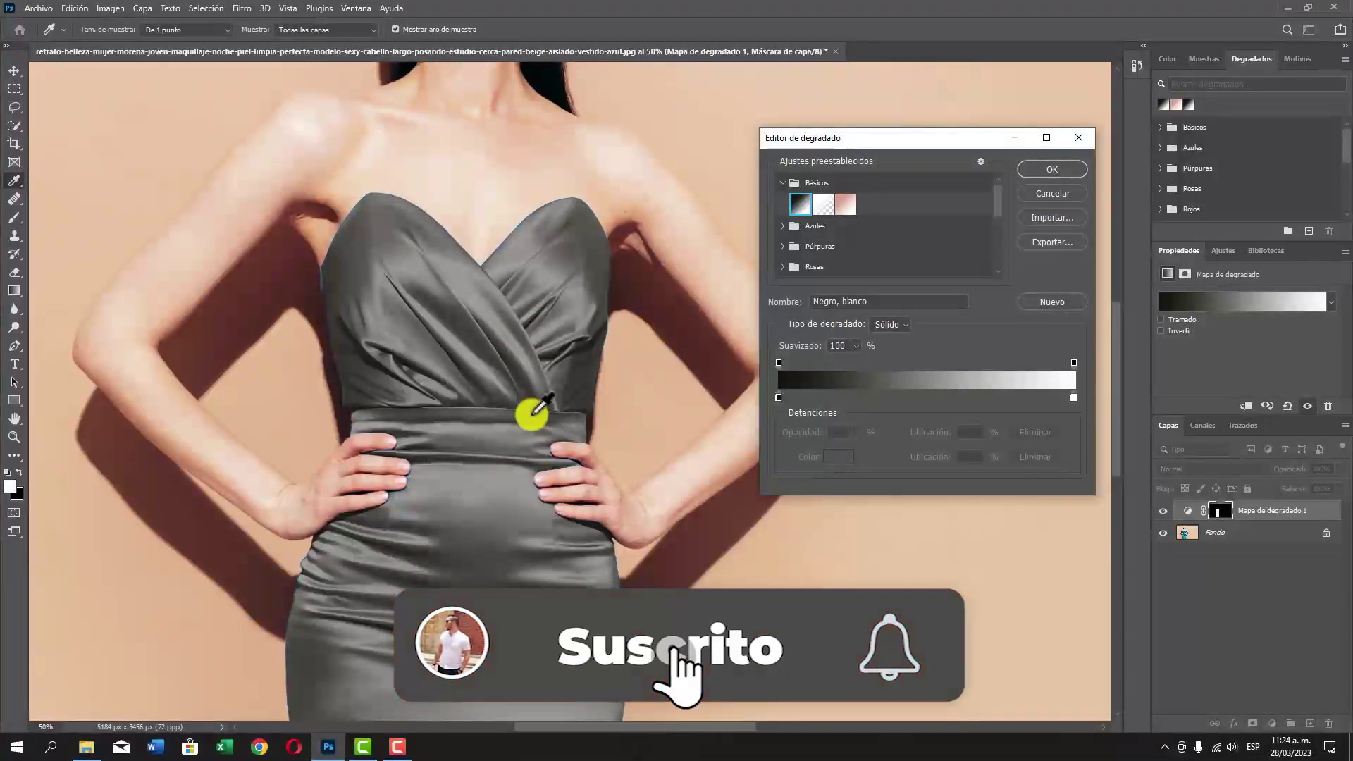
key("ctrl+minus")
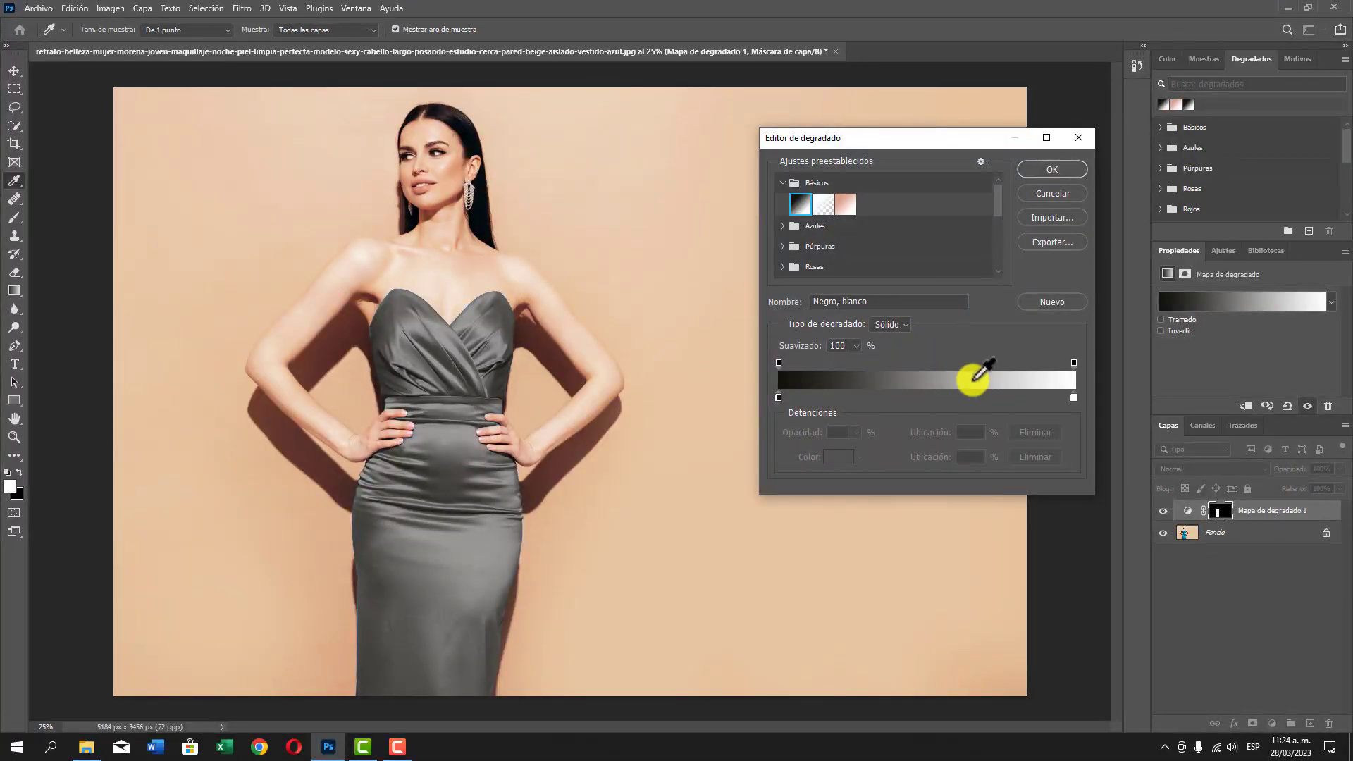
Step: Add a magenta-purple colour stop at 50% in the middle of the gradient
left_click(926, 397)
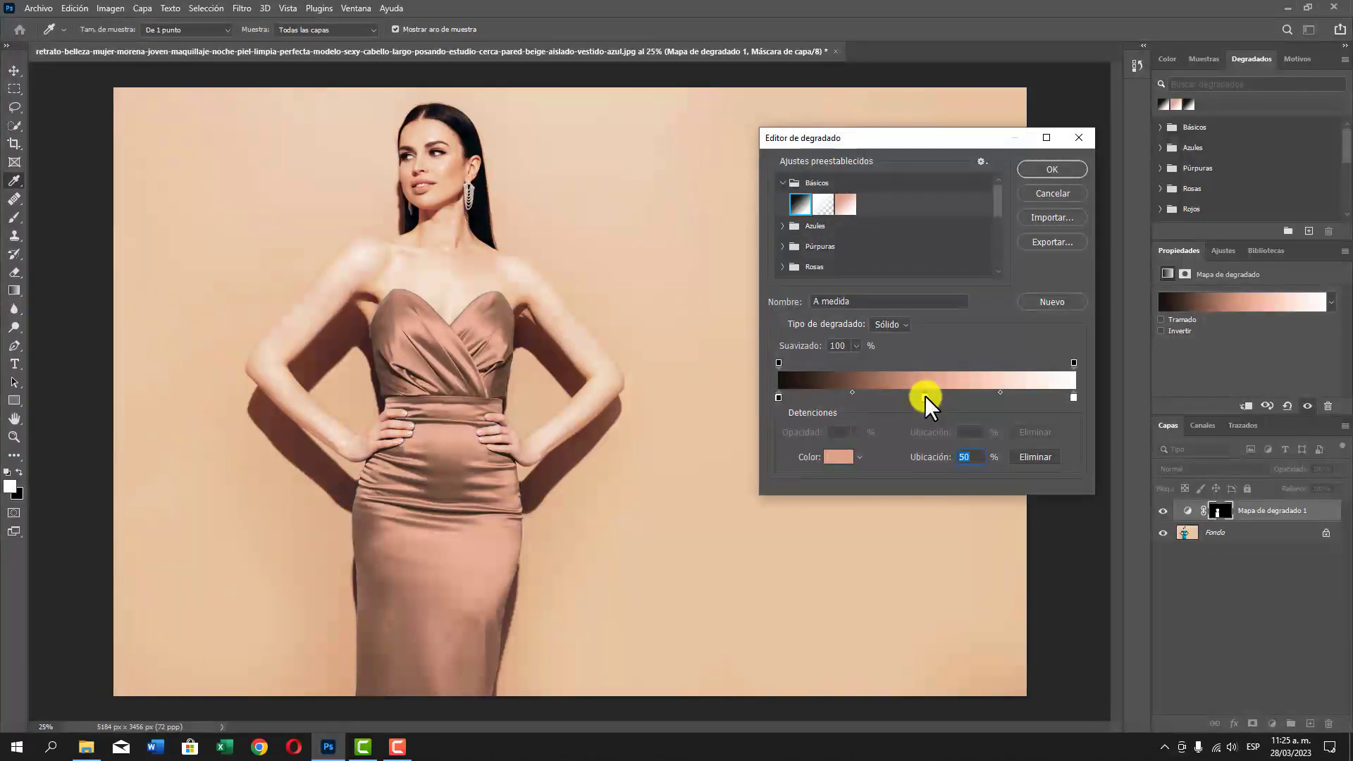
left_click(837, 457)
left_click_drag(745, 454, 674, 212)
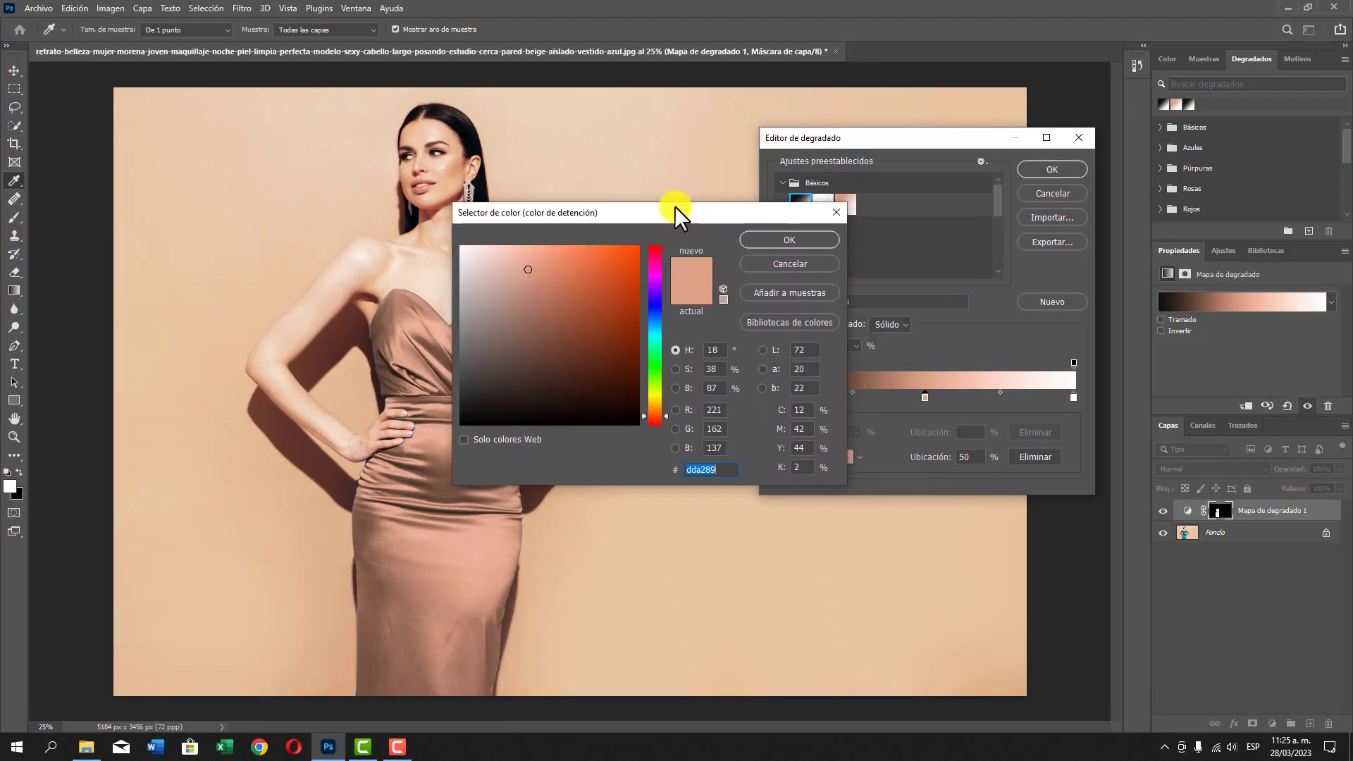
left_click(649, 277)
left_click_drag(604, 293, 533, 278)
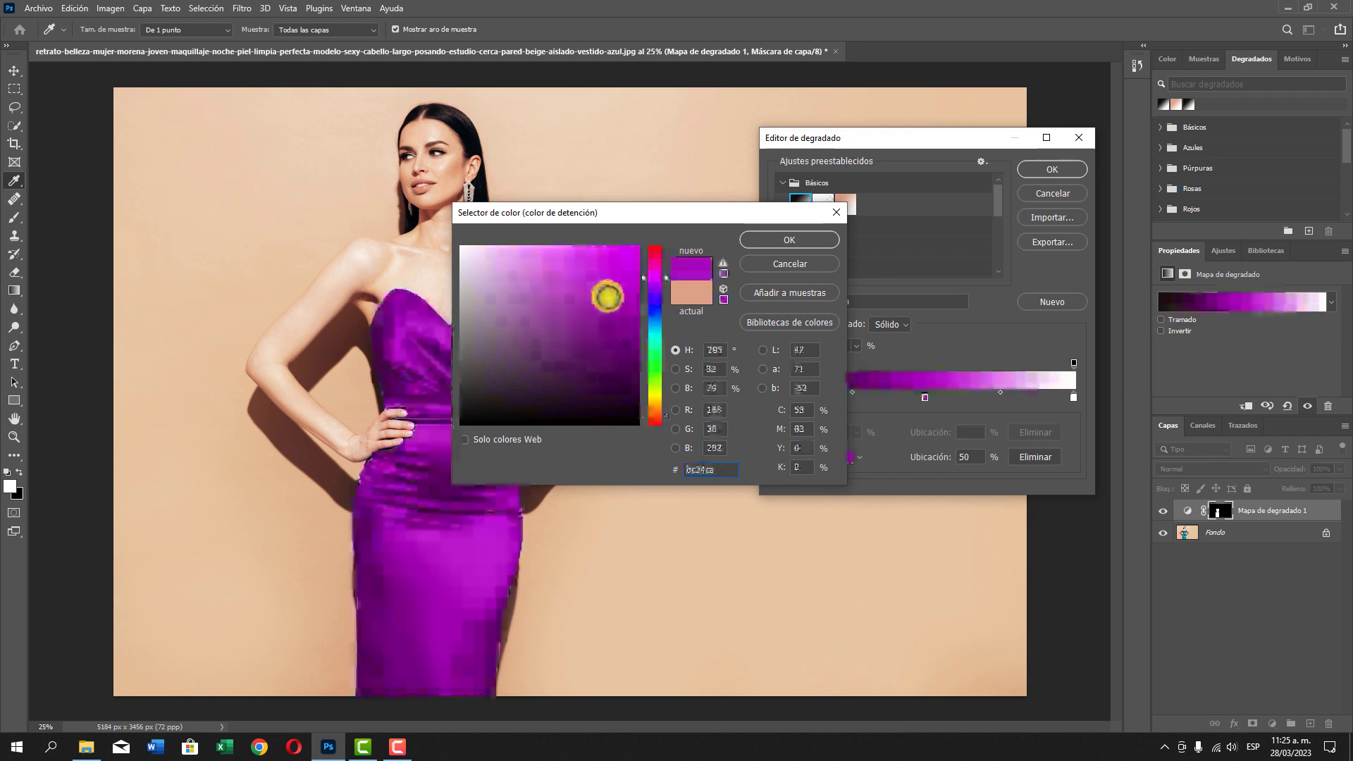
left_click(781, 239)
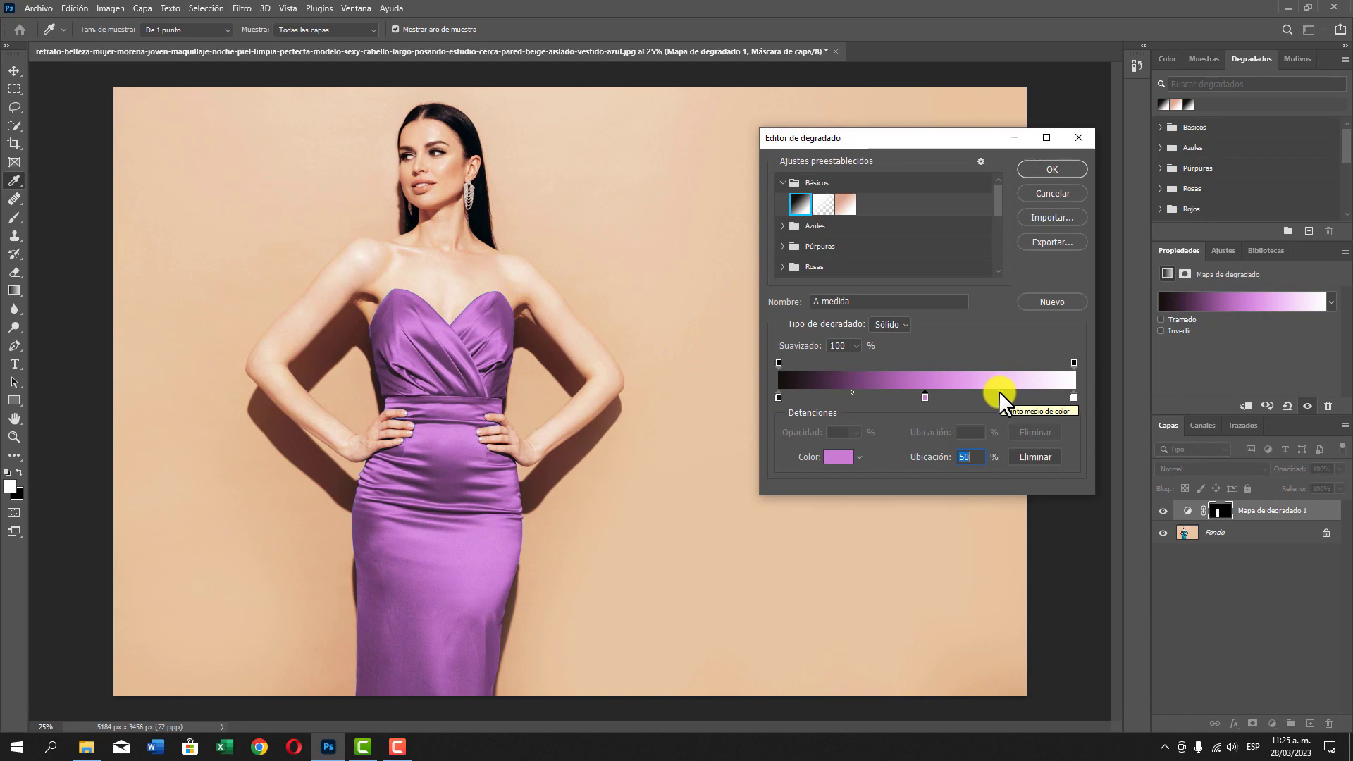
Step: Adjust midpoints, add and delete extra stops, and settle the purple stop at 59% location
mouse_move(999, 392)
left_mouse_down()
mouse_move(977, 397)
mouse_move(1019, 395)
mouse_move(956, 405)
left_mouse_up()
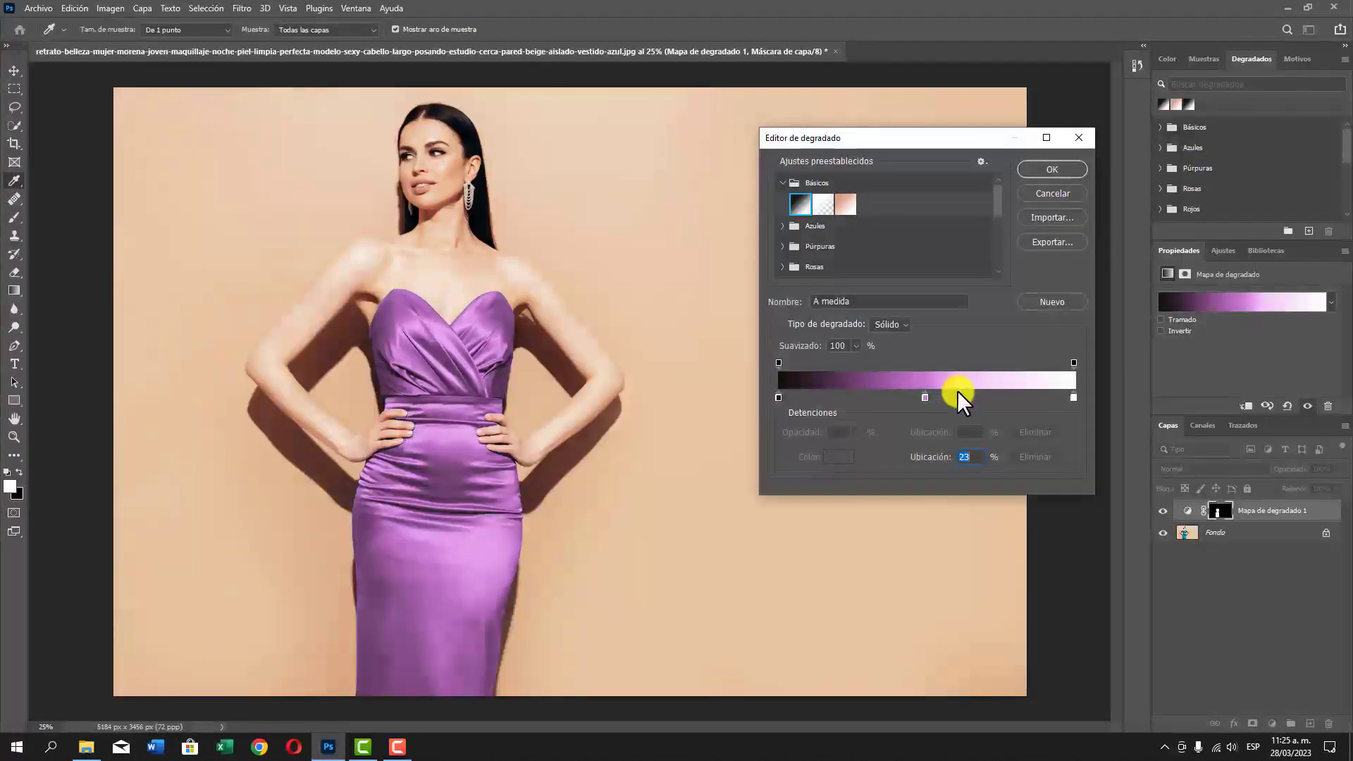
mouse_move(957, 391)
left_mouse_down()
mouse_move(1032, 395)
mouse_move(938, 394)
mouse_move(950, 392)
left_mouse_up()
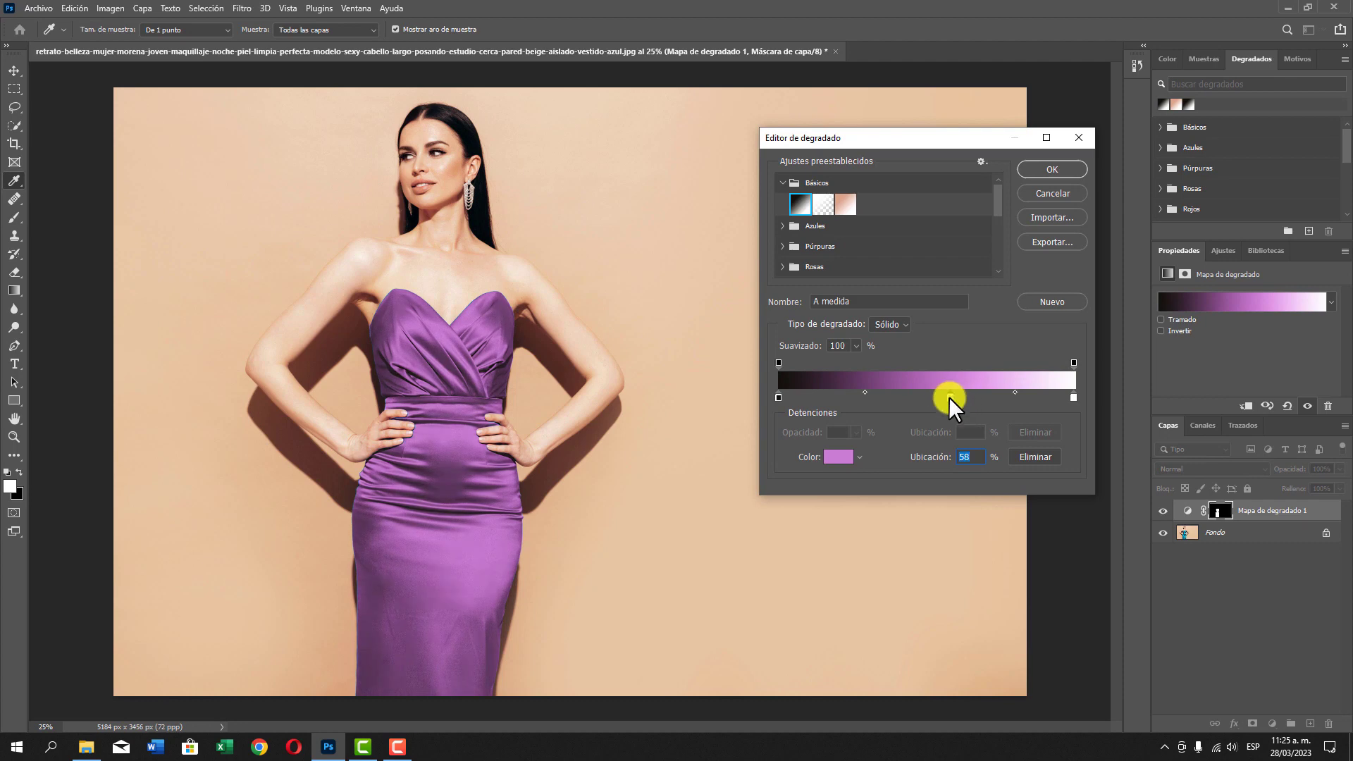
mouse_move(949, 396)
left_mouse_down()
mouse_move(966, 395)
mouse_move(905, 398)
mouse_move(1000, 397)
left_mouse_up()
left_click(964, 398)
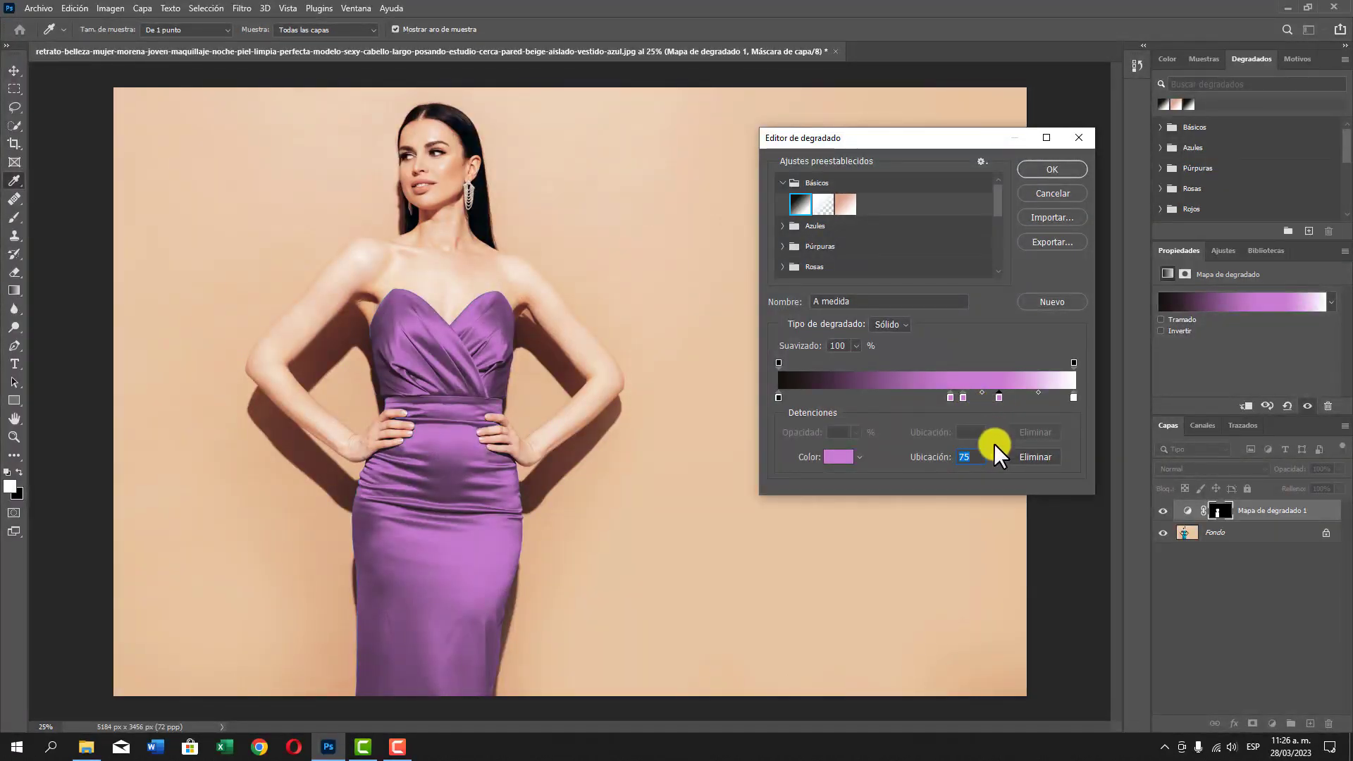
left_click(1029, 458)
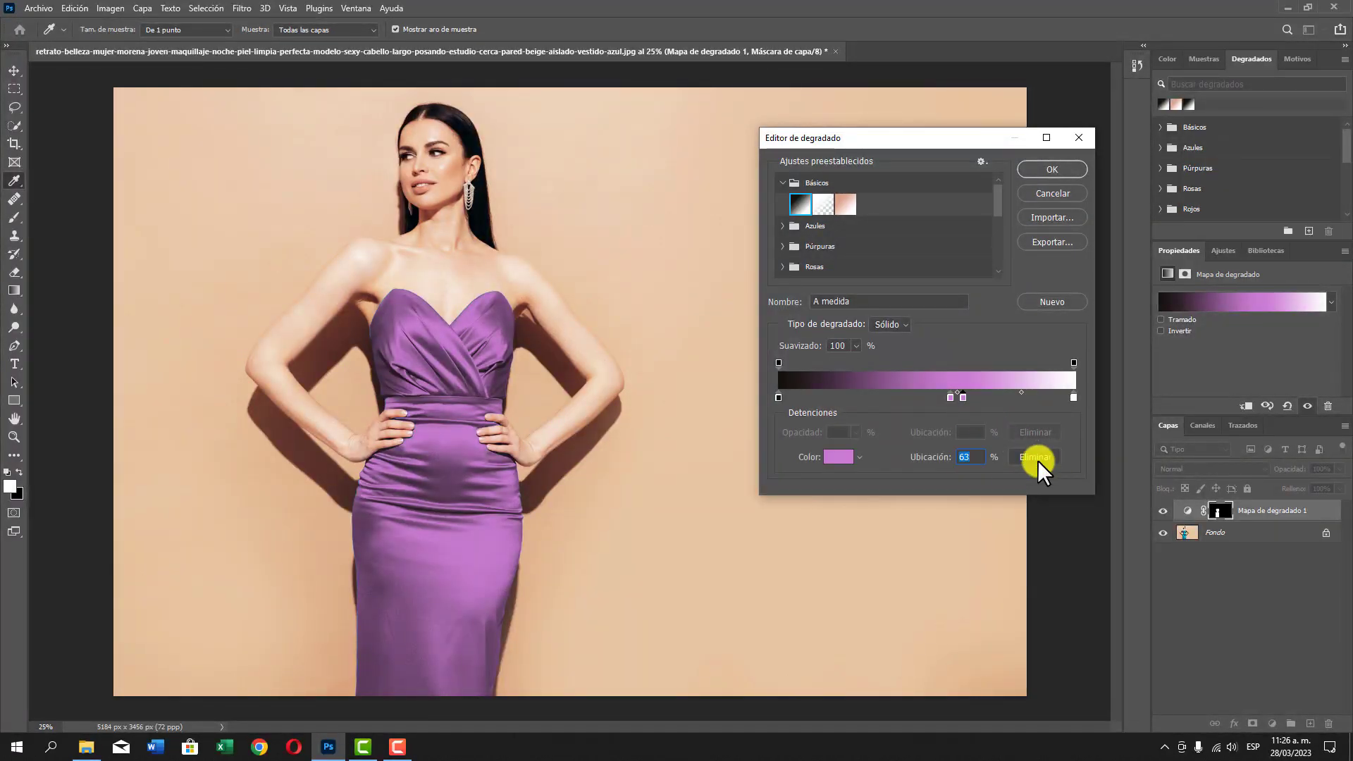
left_click(1036, 459)
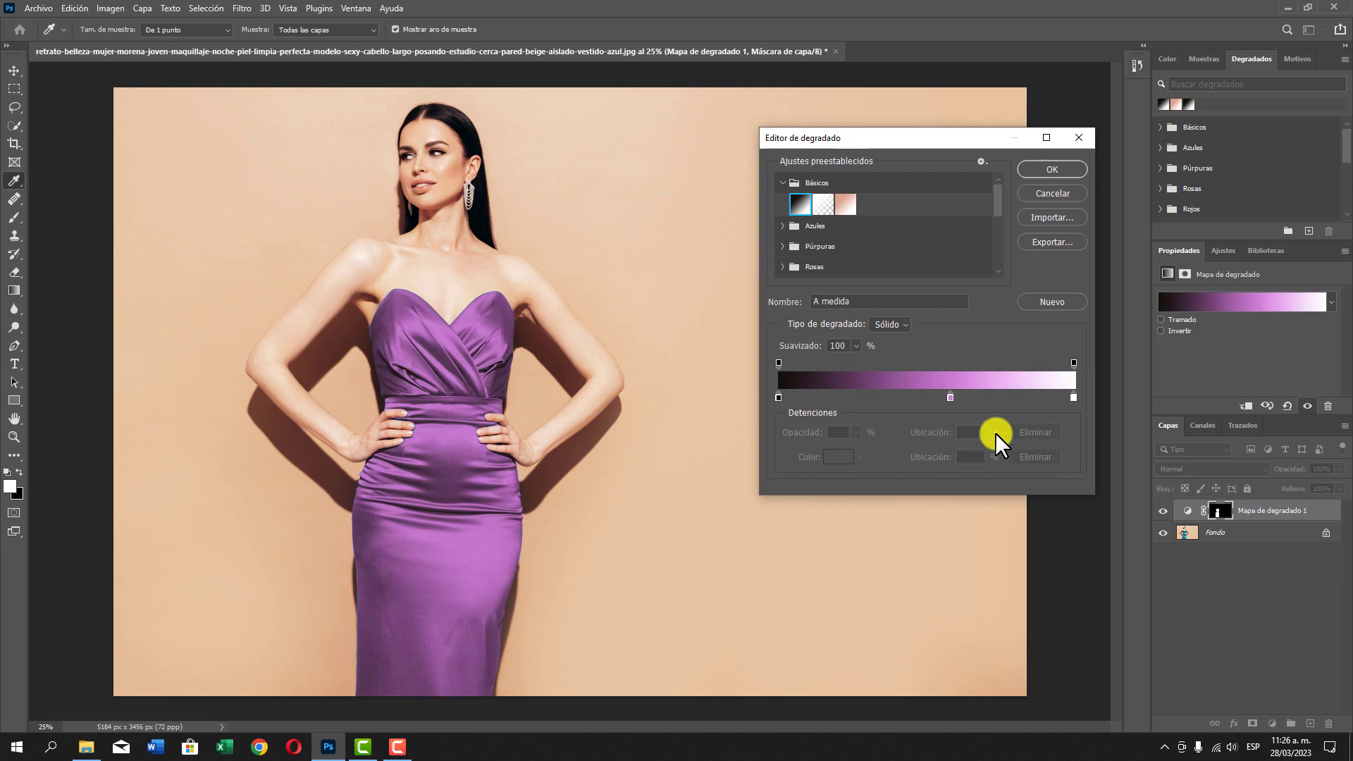
left_click(944, 396)
mouse_move(937, 395)
left_mouse_down()
mouse_move(972, 404)
mouse_move(957, 399)
left_mouse_up()
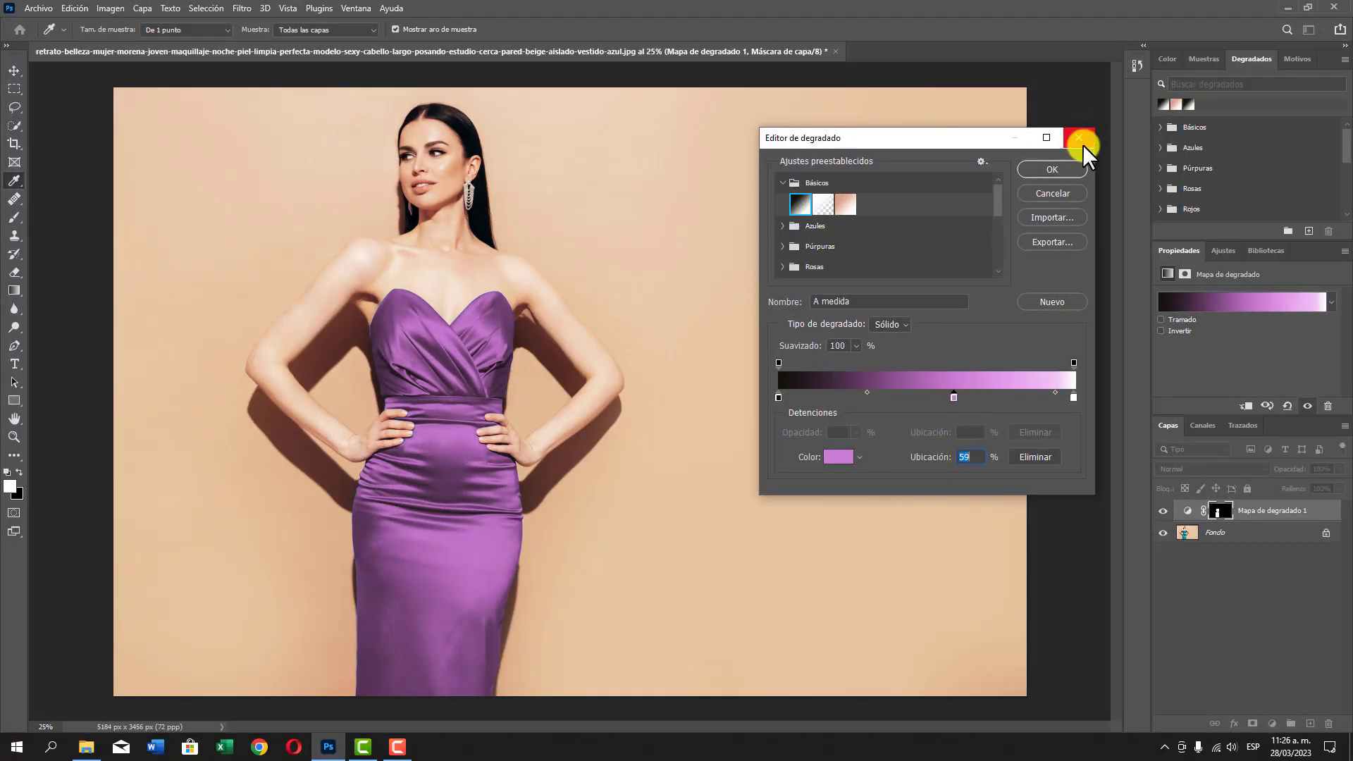
Step: Close the Gradient Editor and toggle Mapa de degradado 1 off and on to compare
left_click(1052, 169)
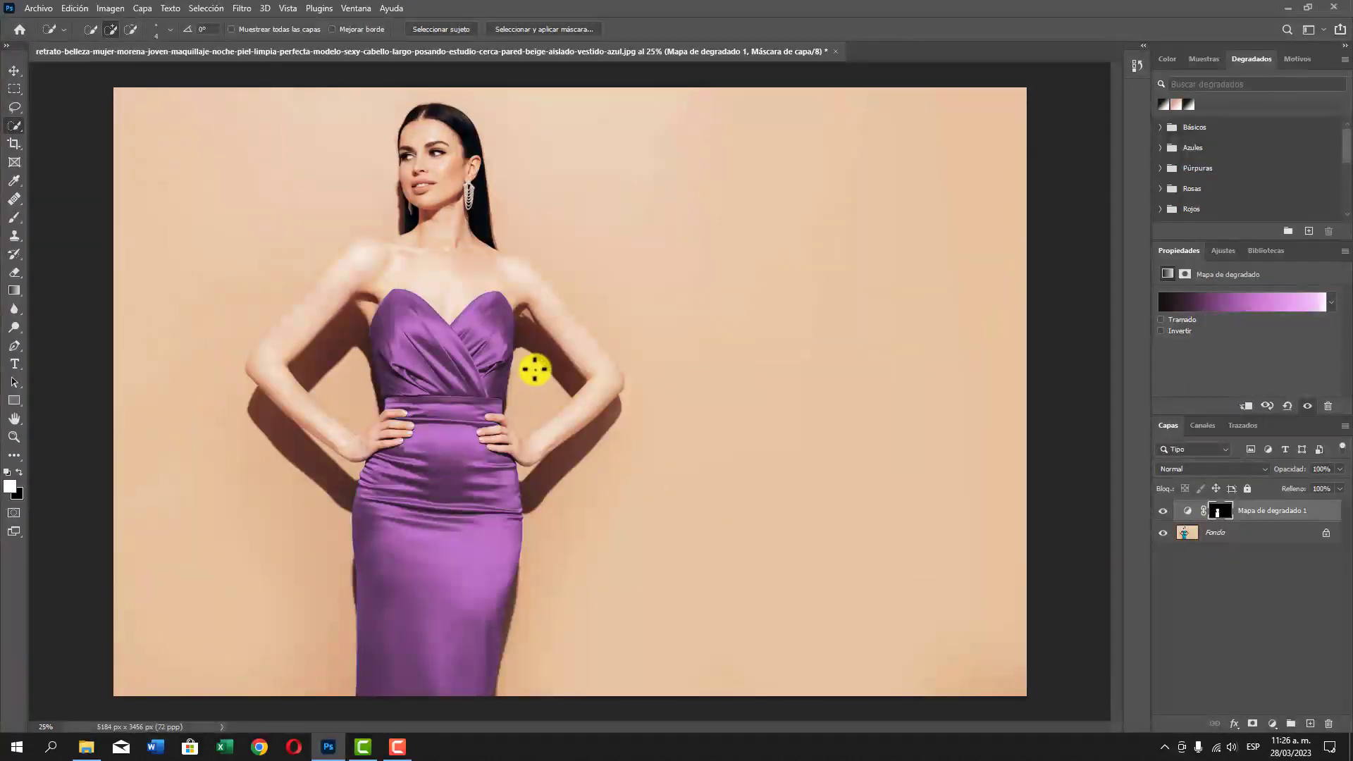
key("ctrl+minus")
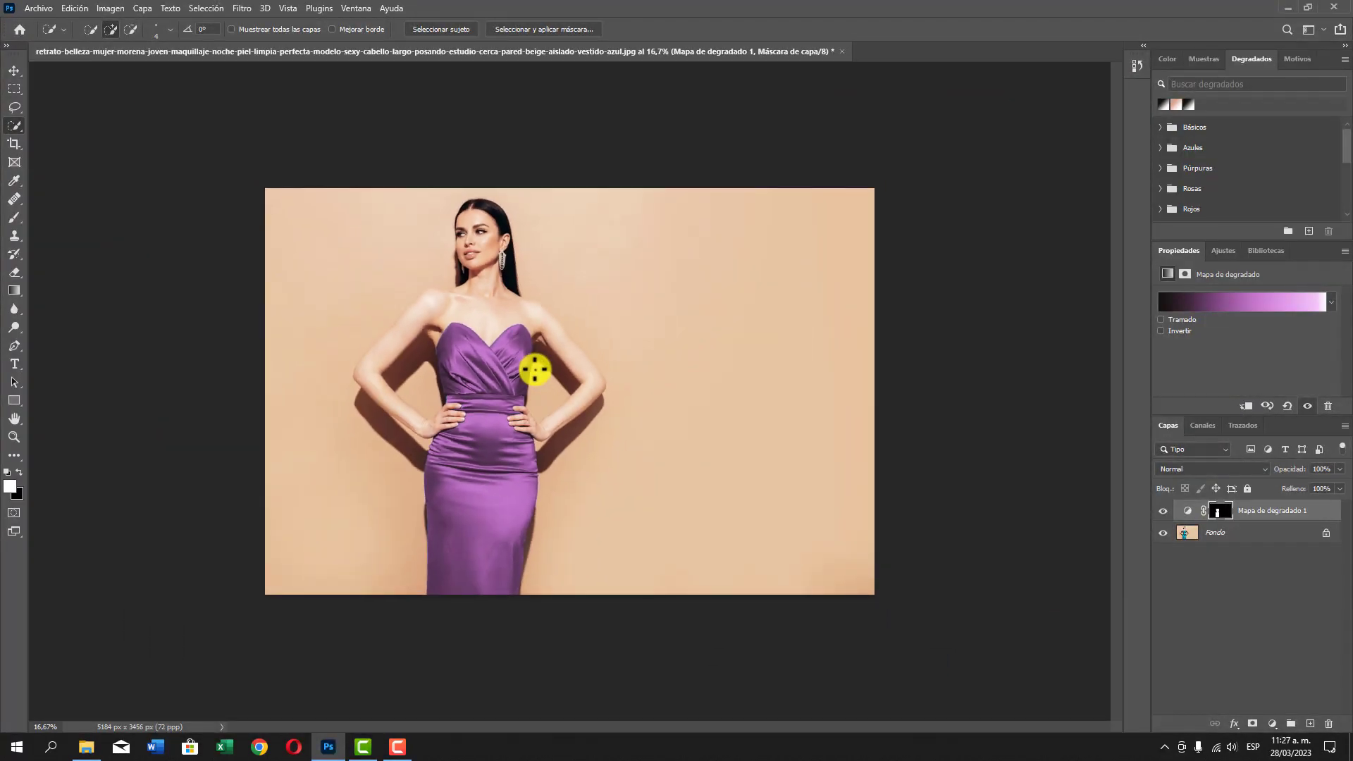
left_click(1162, 513)
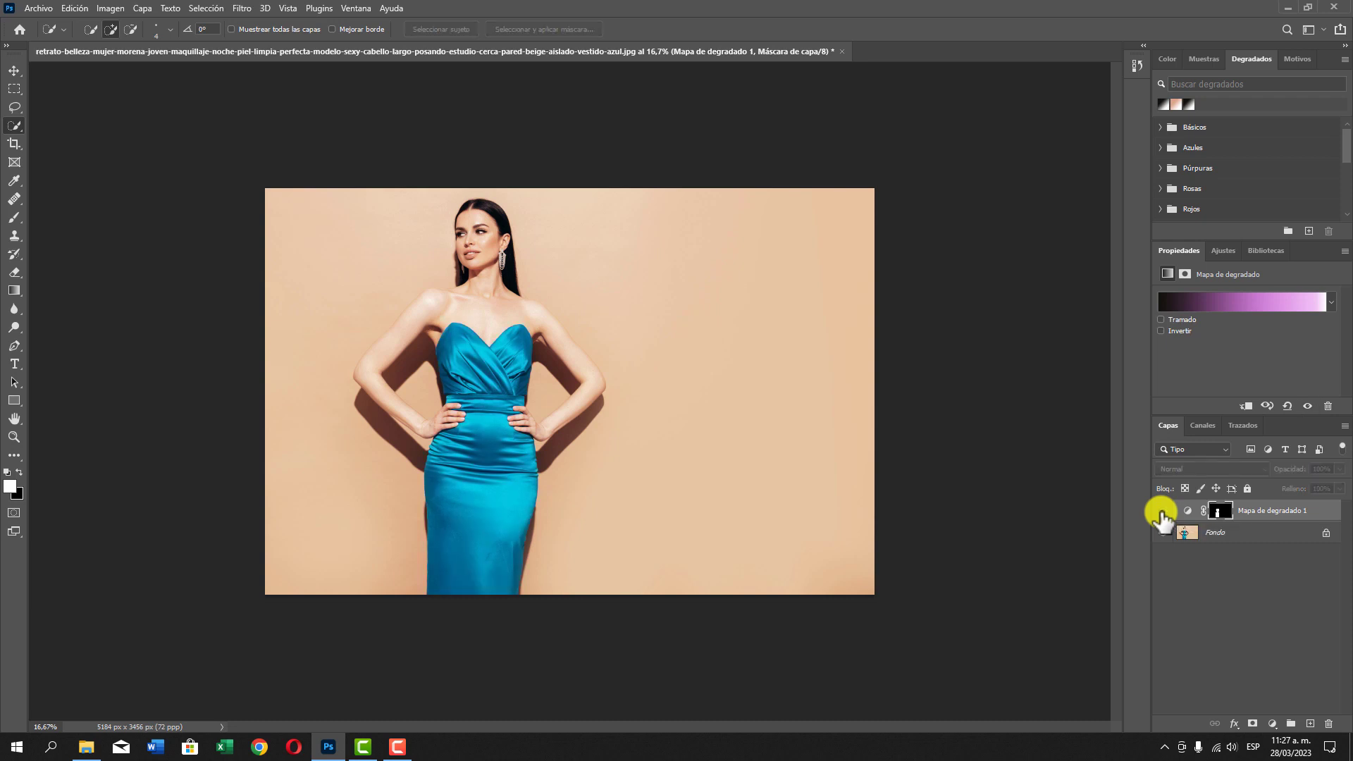
left_click(1161, 513)
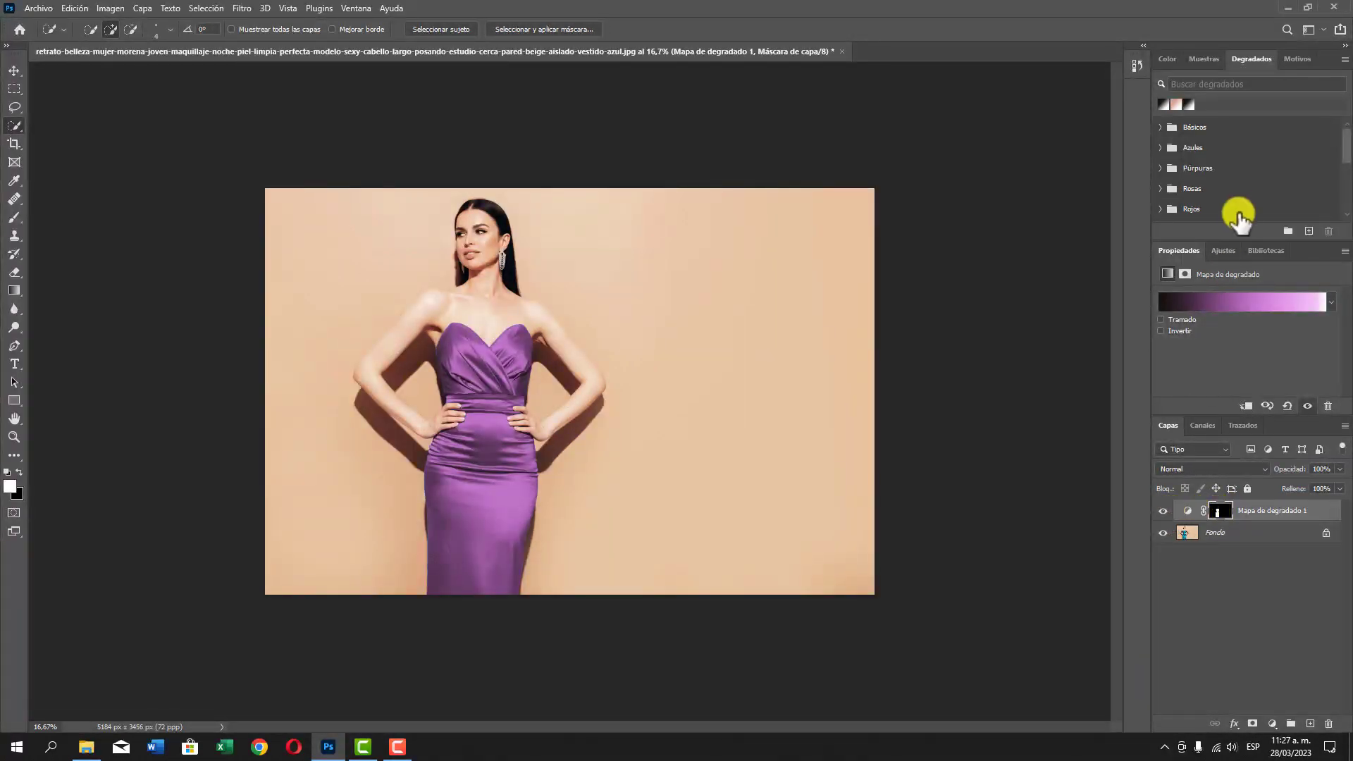
left_click(1225, 302)
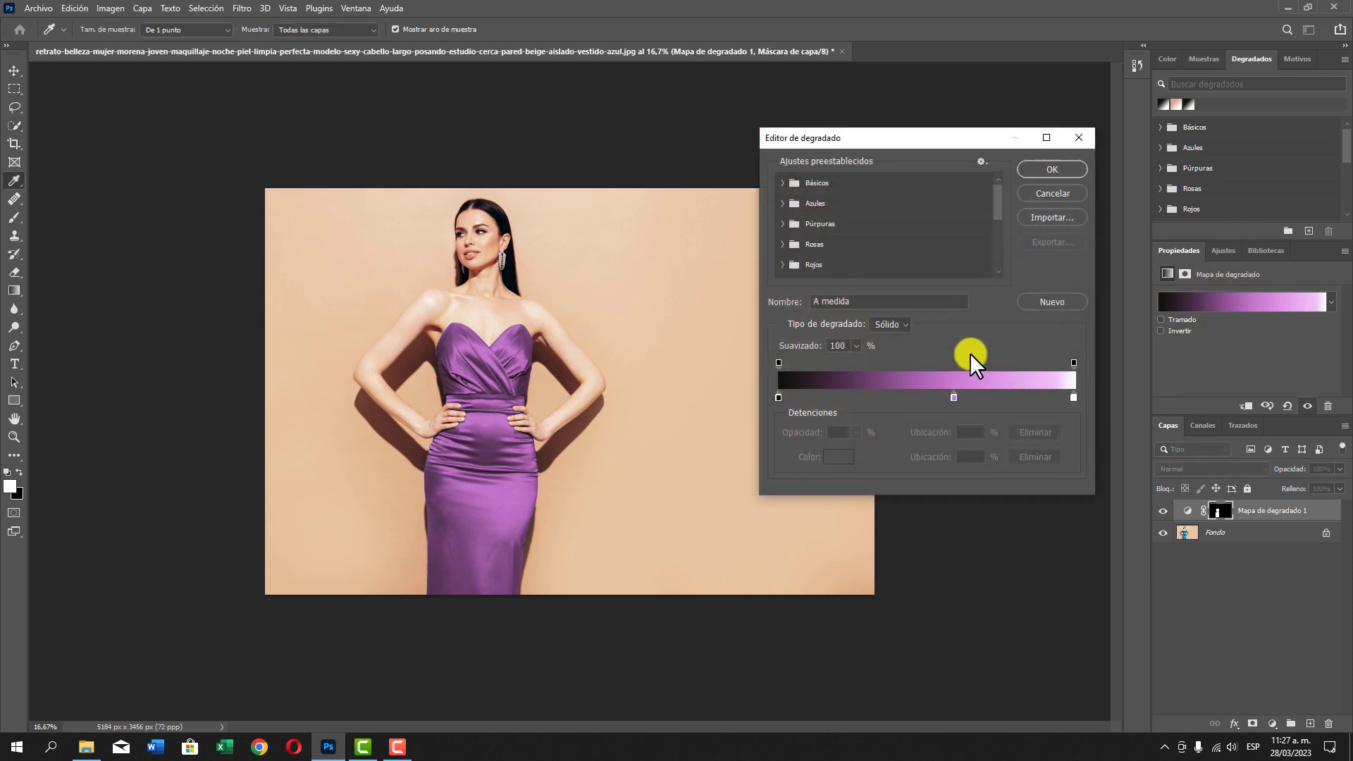
left_click(784, 203)
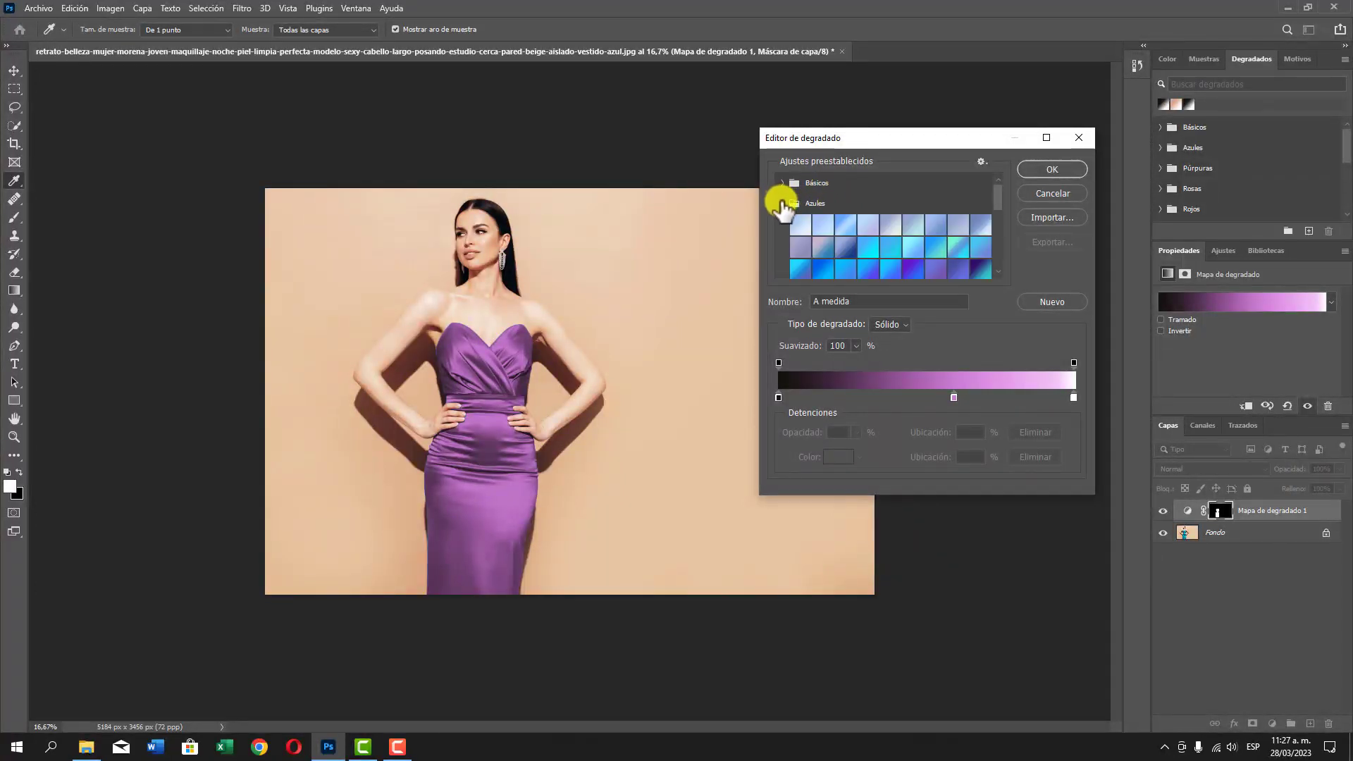
left_click(781, 206)
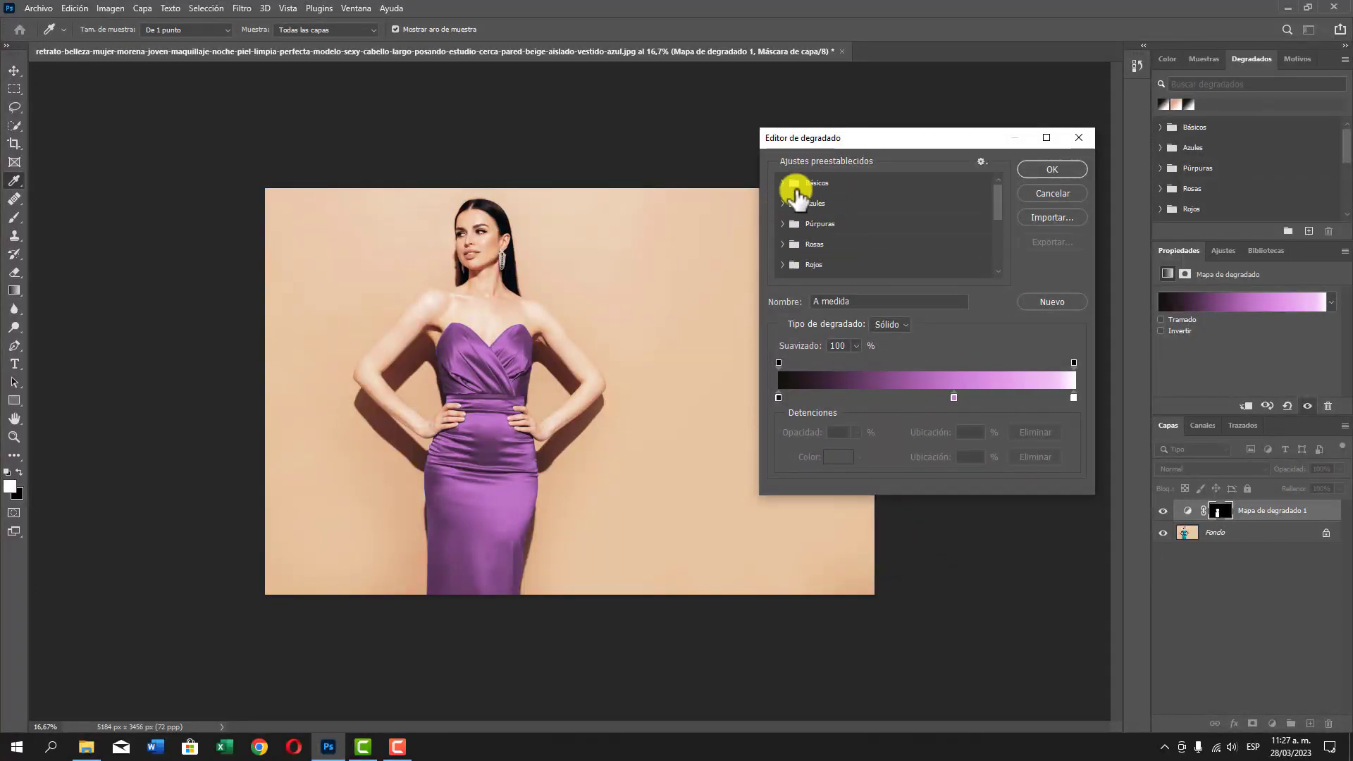
left_click(955, 398)
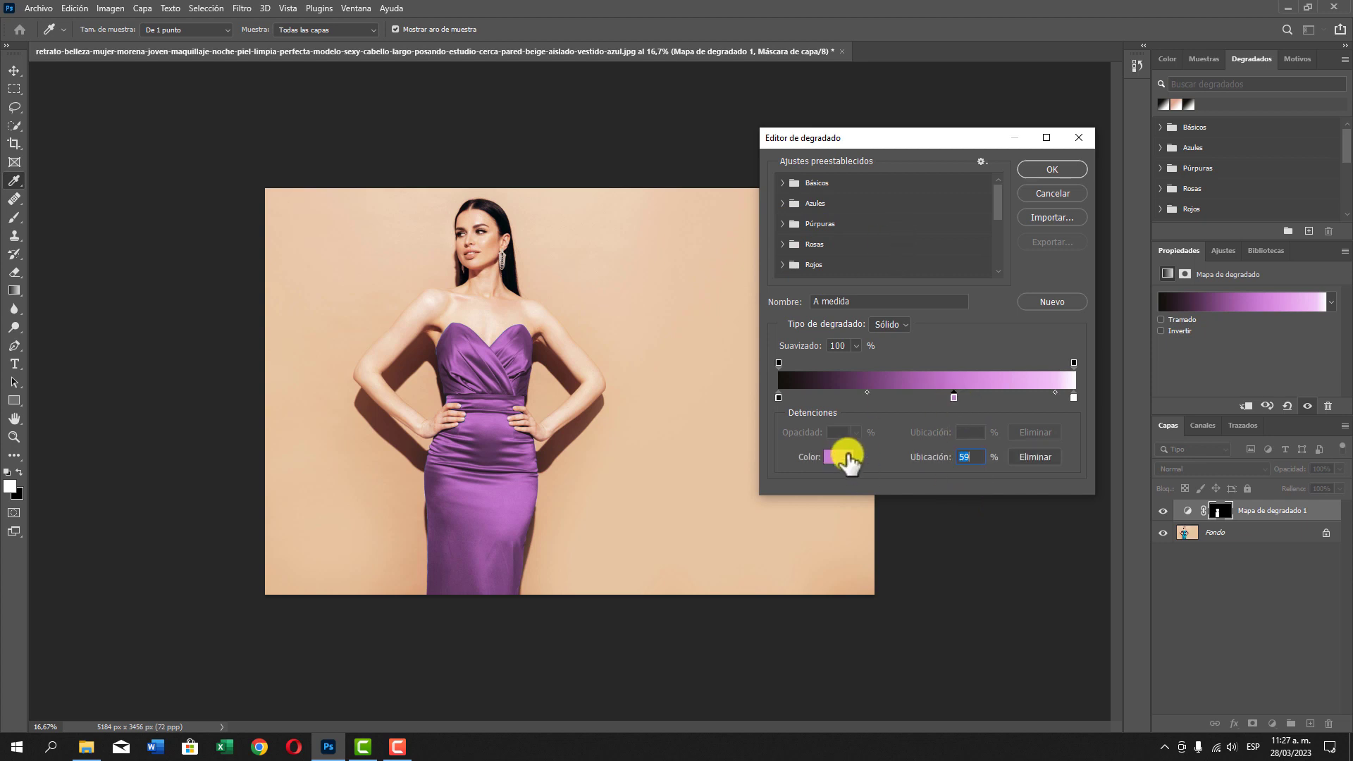
left_click(856, 346)
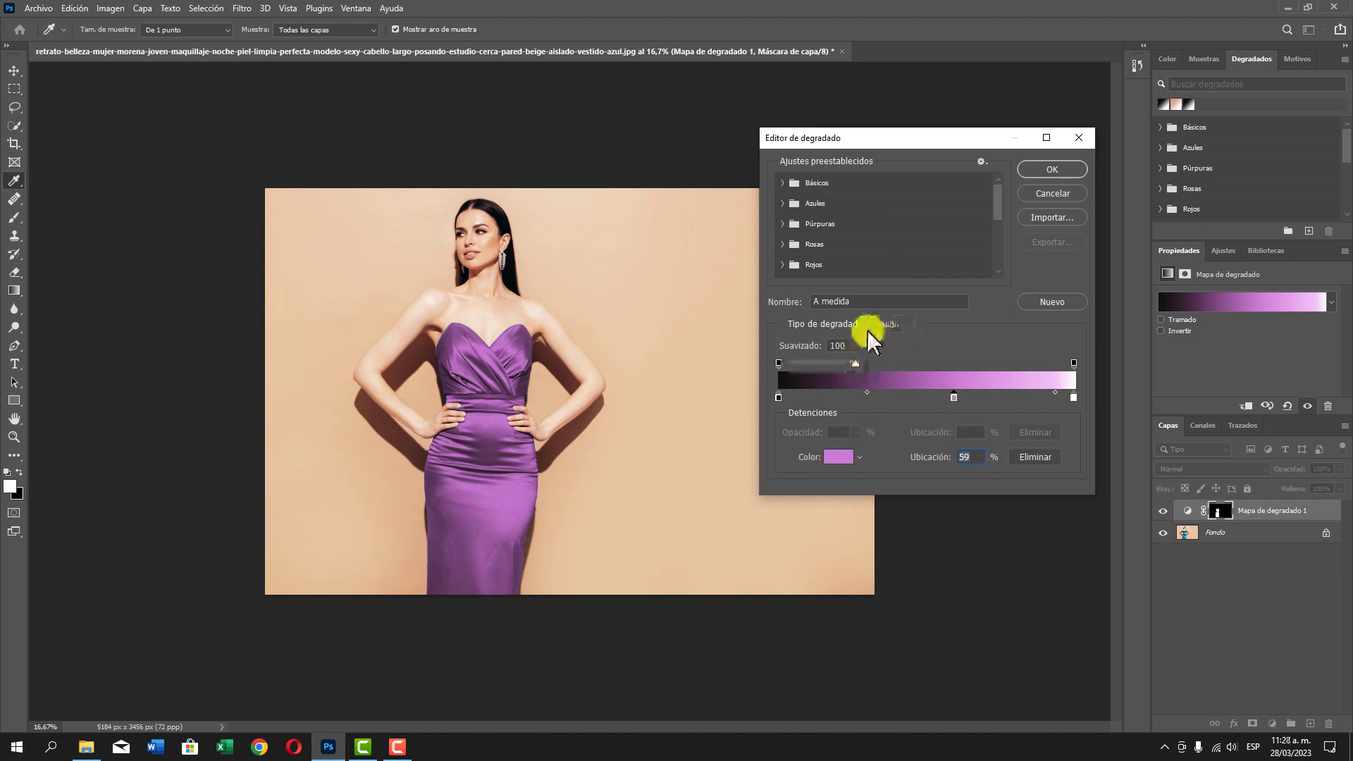
left_click(904, 325)
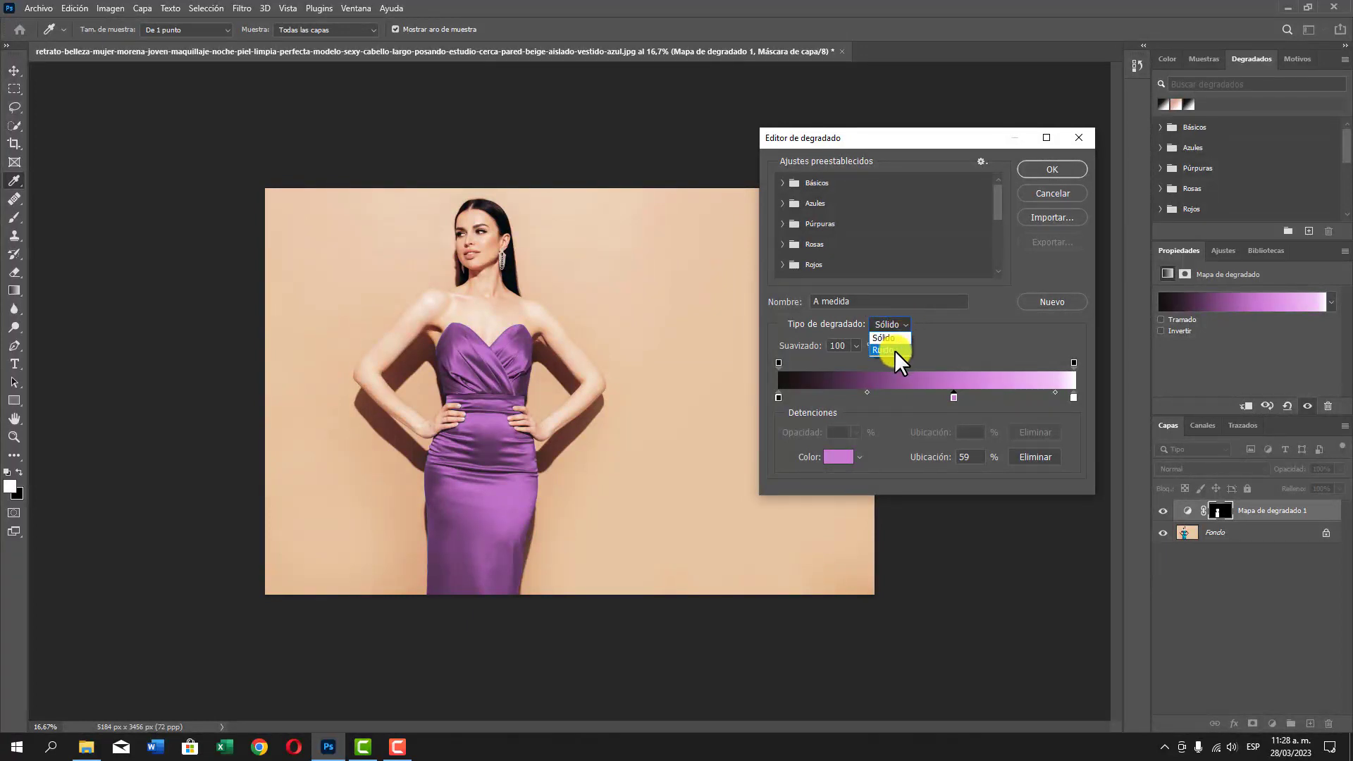
left_click(894, 349)
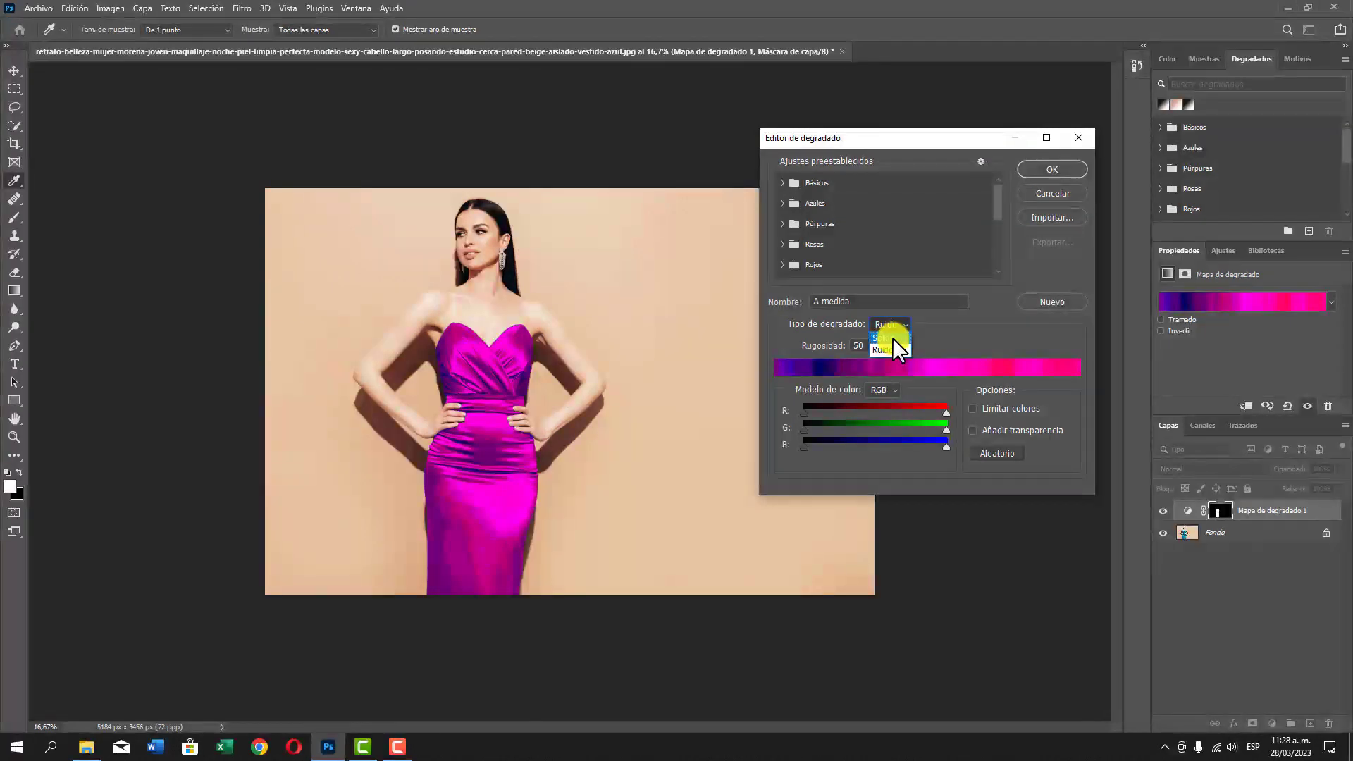
left_click(893, 337)
left_click(1059, 171)
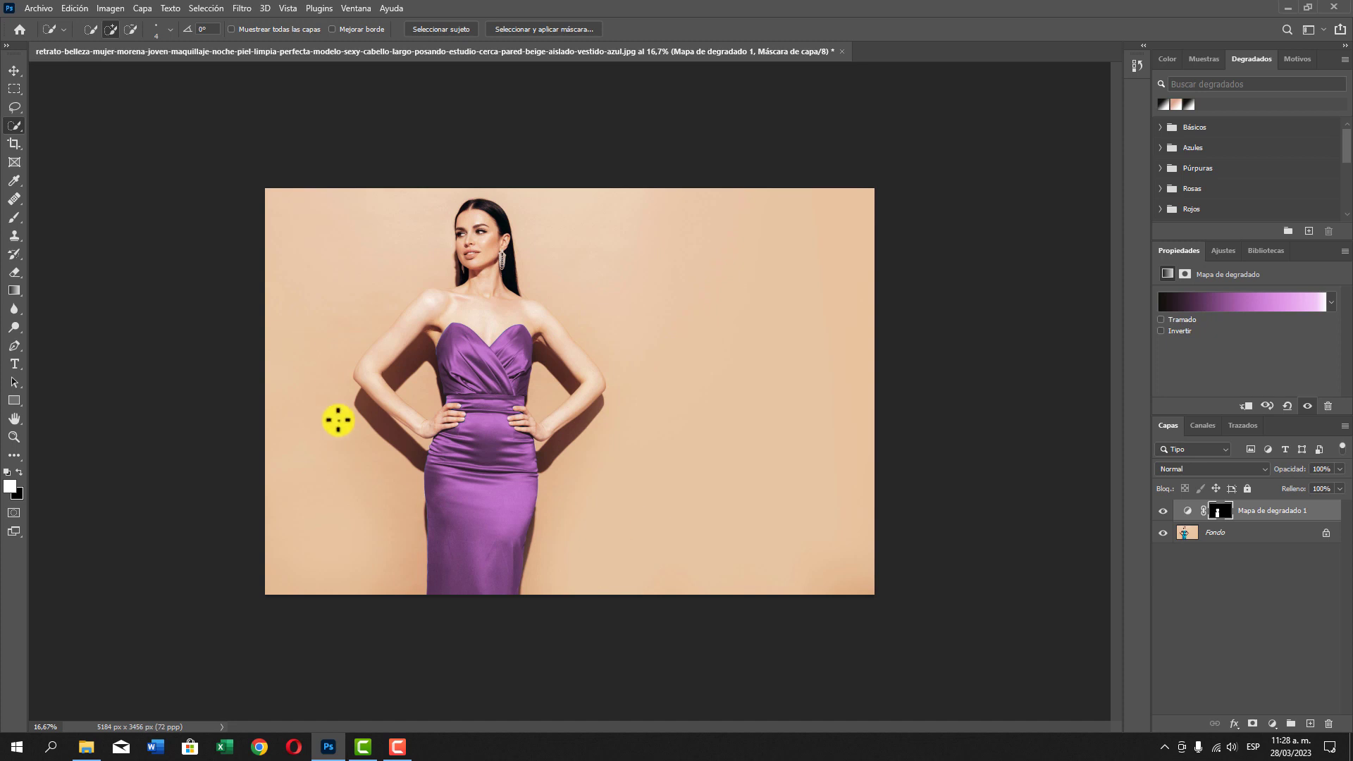
key("ctrl+plus")
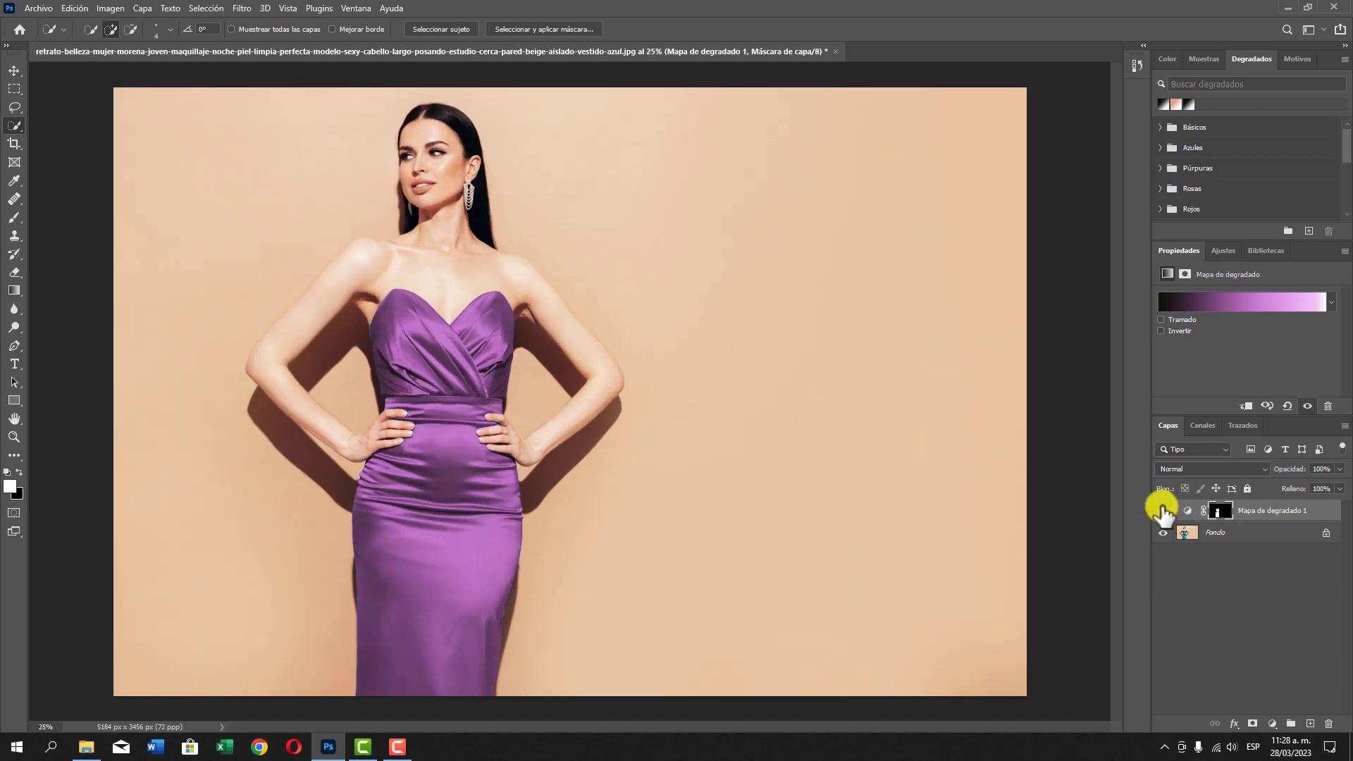
left_click(1163, 511)
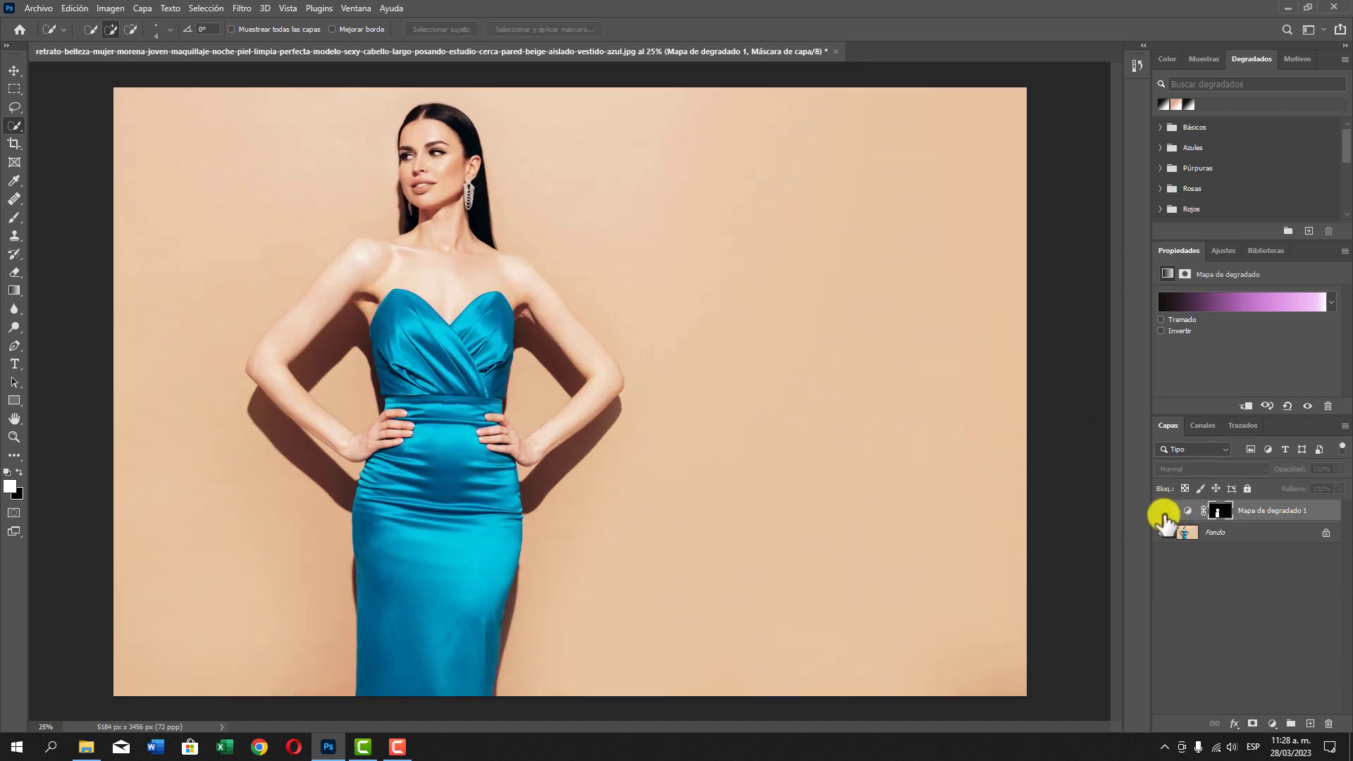
left_click(1163, 511)
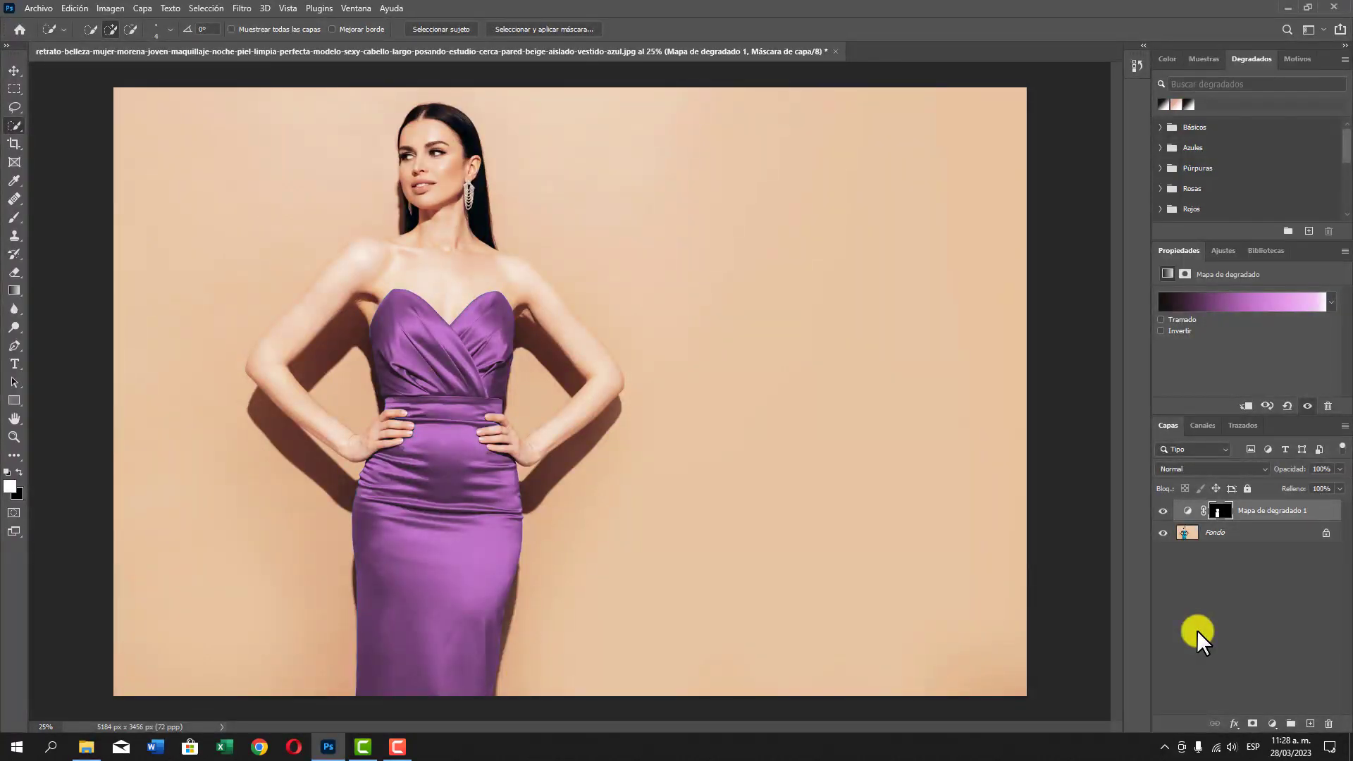